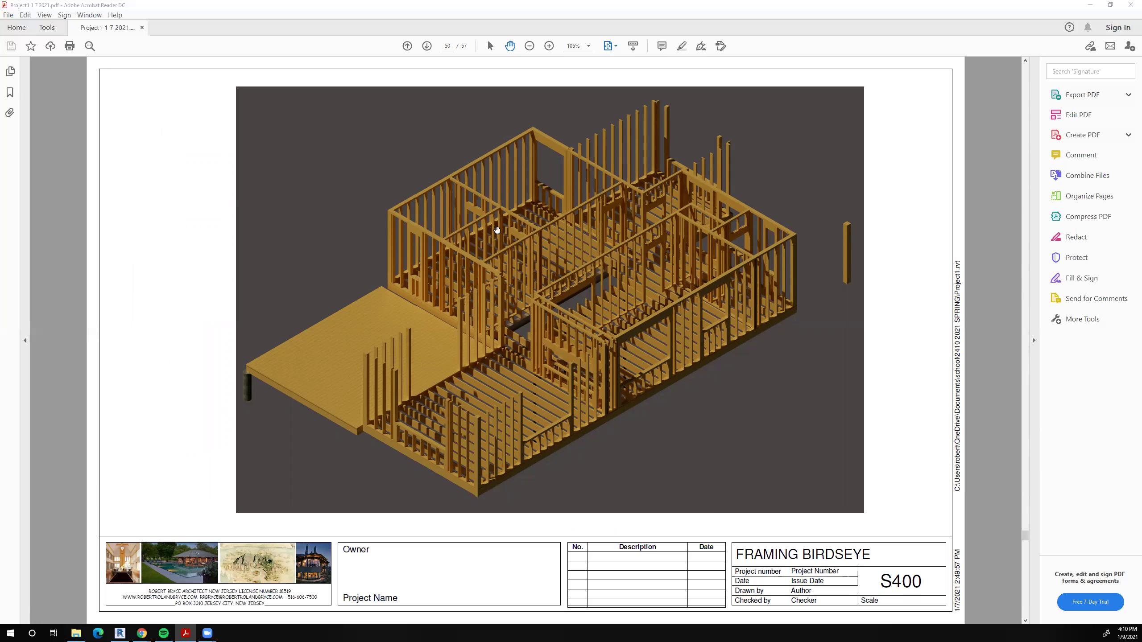
# Scroll through the framing birdseye PDF pages 51–57 to sheet S407, then back to page 55
pyautogui.scroll(-1, 510, 299)
pyautogui.scroll(-1, 510, 299)
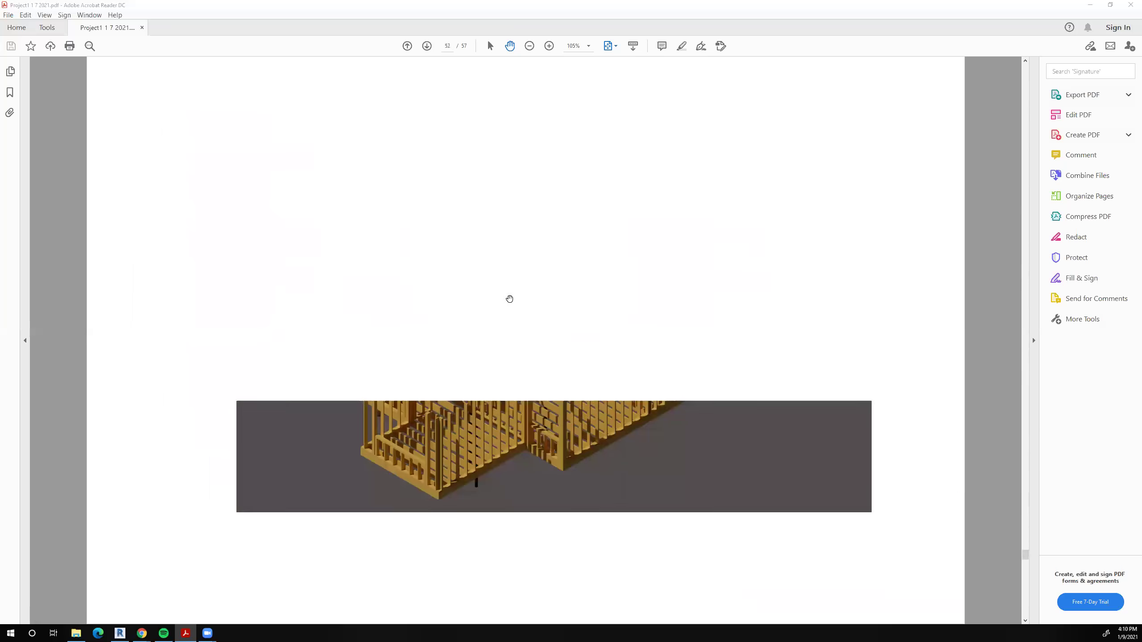
pyautogui.scroll(-1, 510, 299)
pyautogui.scroll(-1, 510, 299)
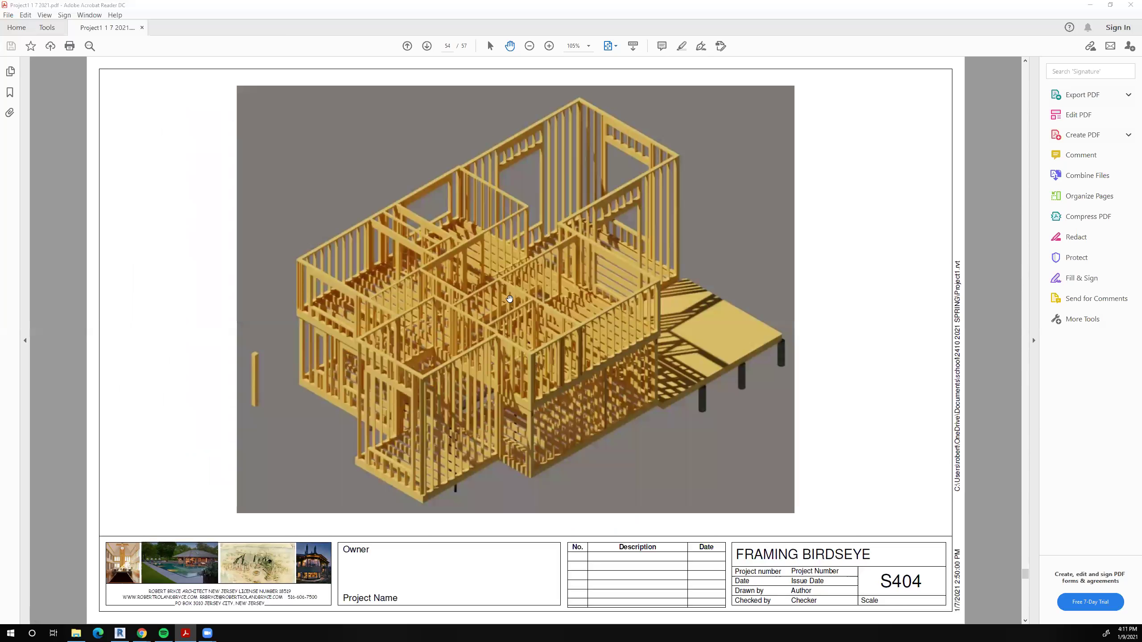
pyautogui.scroll(-2, 510, 300)
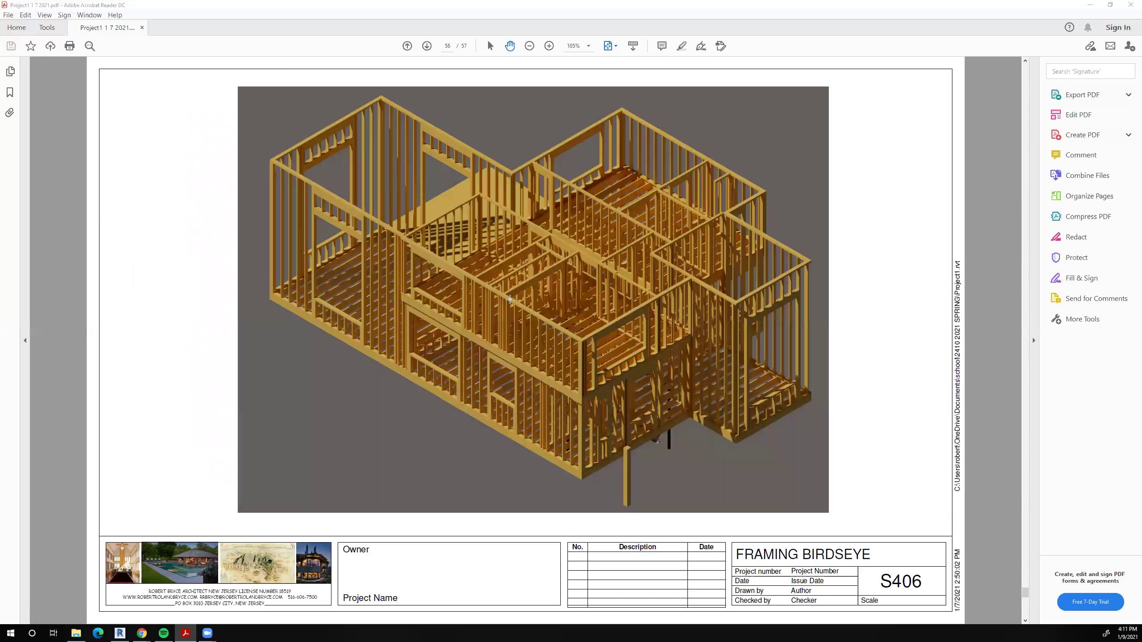
pyautogui.scroll(-1, 510, 300)
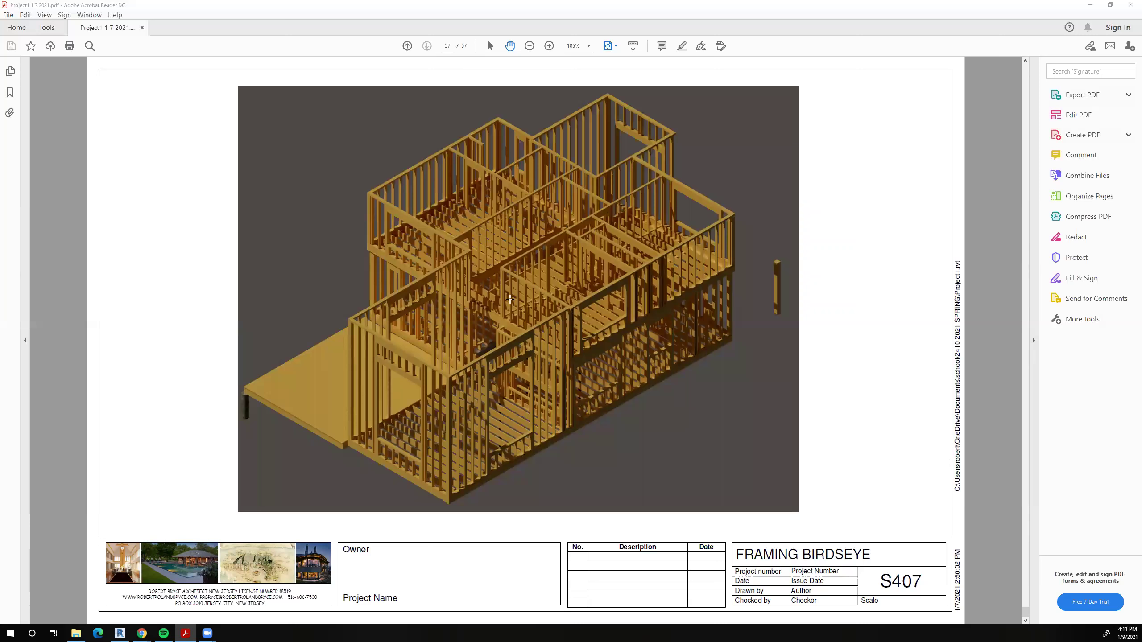
pyautogui.scroll(2, 510, 299)
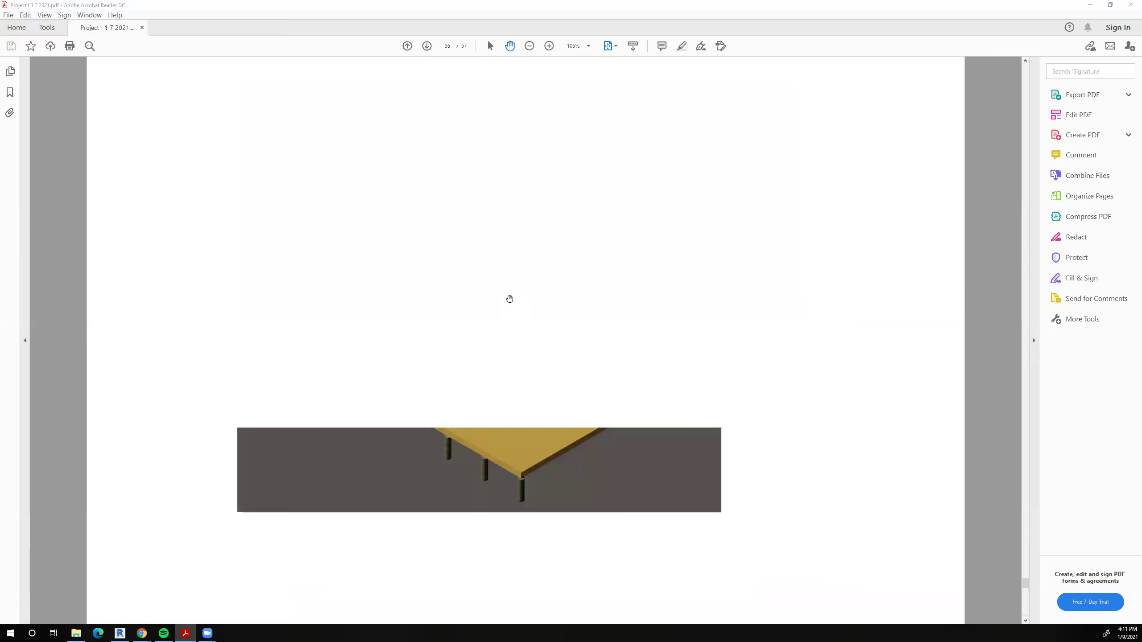
pyautogui.scroll(4, 509, 299)
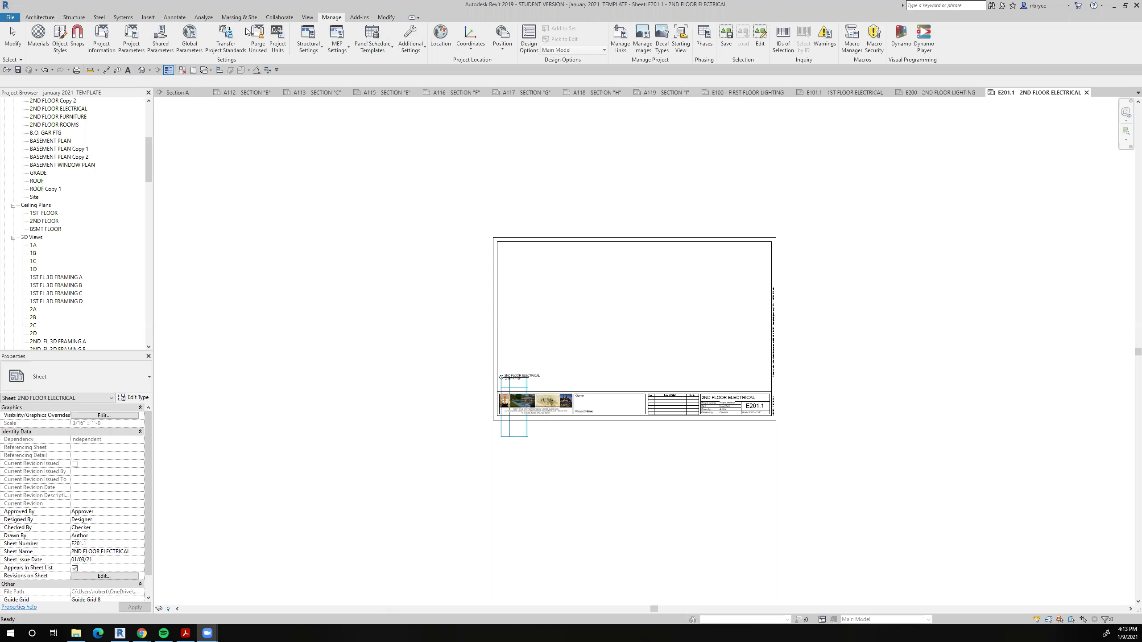
pyautogui.click(386, 17)
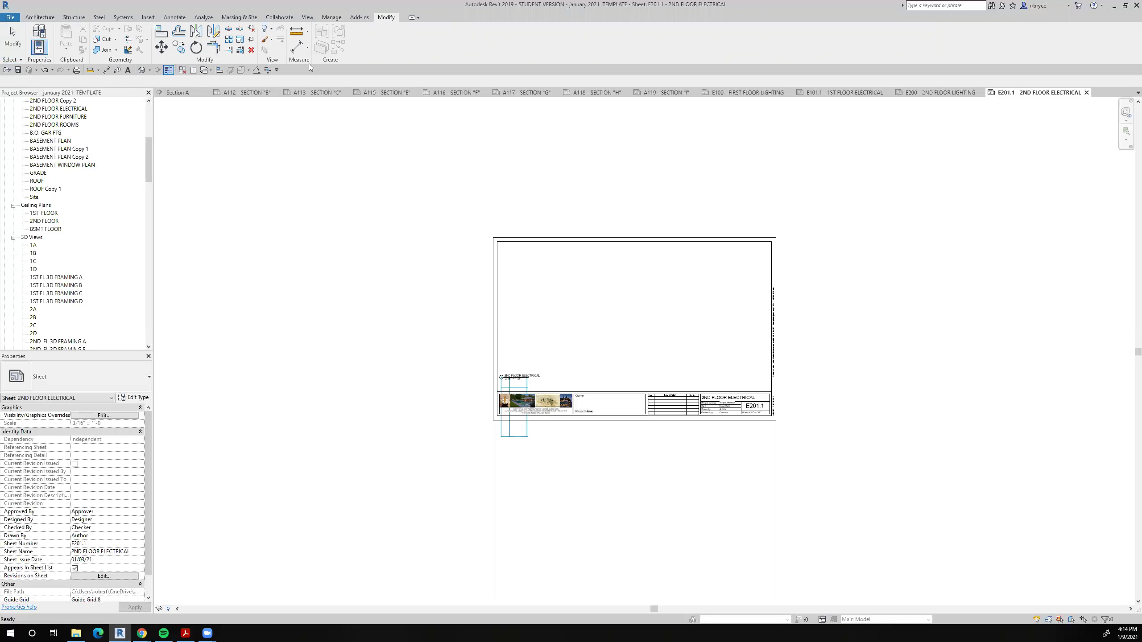
pyautogui.click(39, 17)
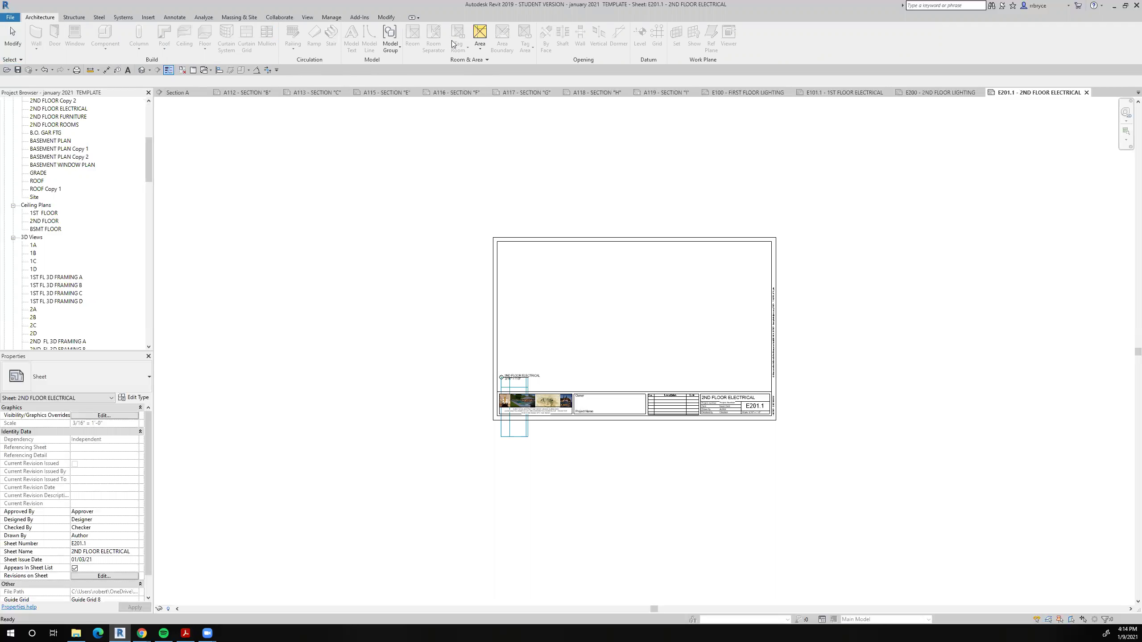
pyautogui.click(383, 18)
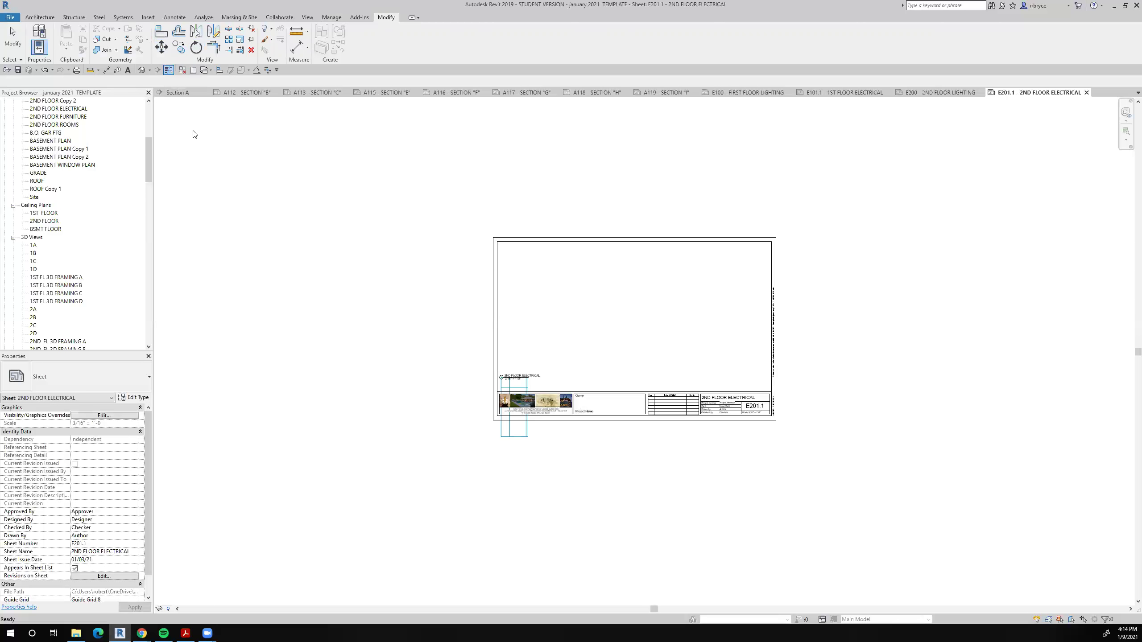
pyautogui.moveTo(151, 167); pyautogui.dragTo(146, 341)
pyautogui.scroll(20, 144, 240)
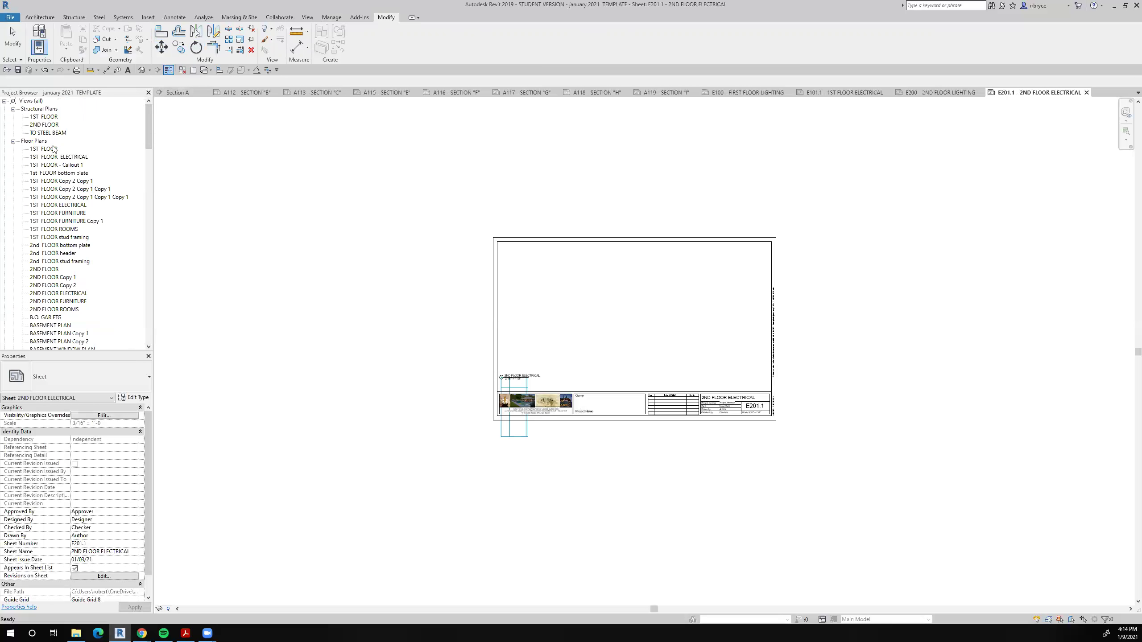
pyautogui.scroll(-3, 60, 198)
pyautogui.scroll(-2, 92, 245)
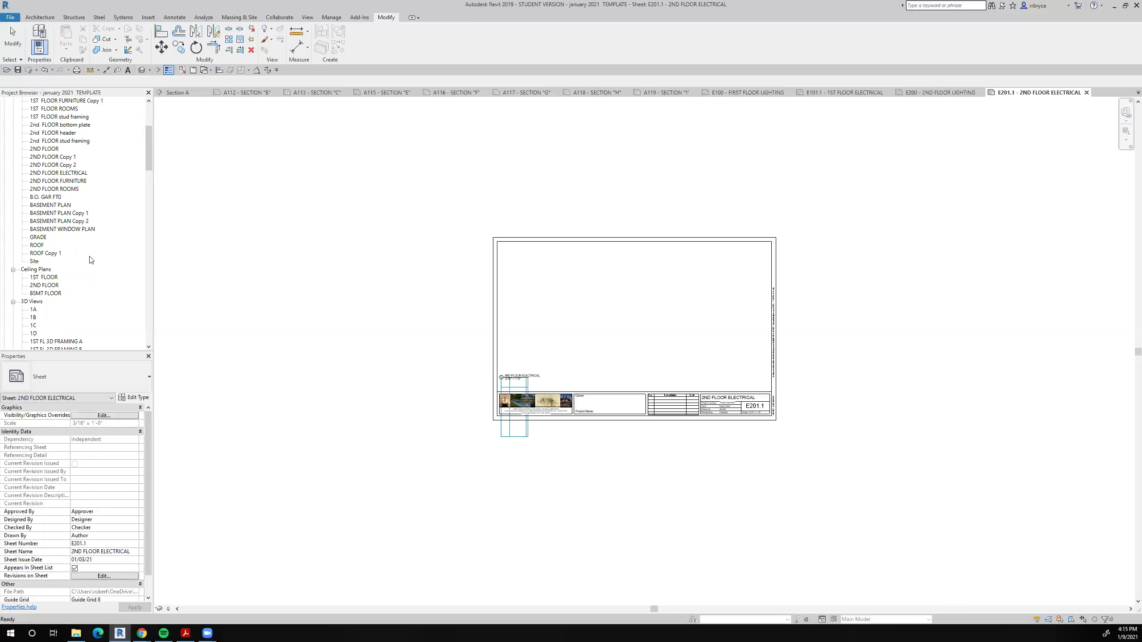
pyautogui.scroll(-1, 93, 257)
pyautogui.scroll(-1, 51, 264)
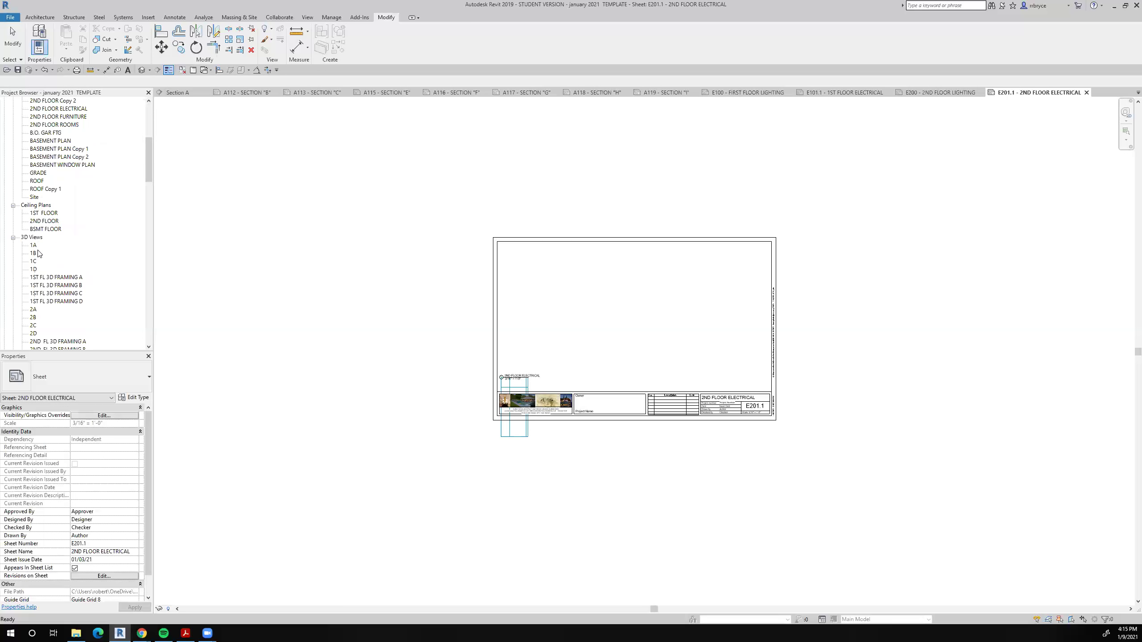
pyautogui.scroll(-4, 38, 253)
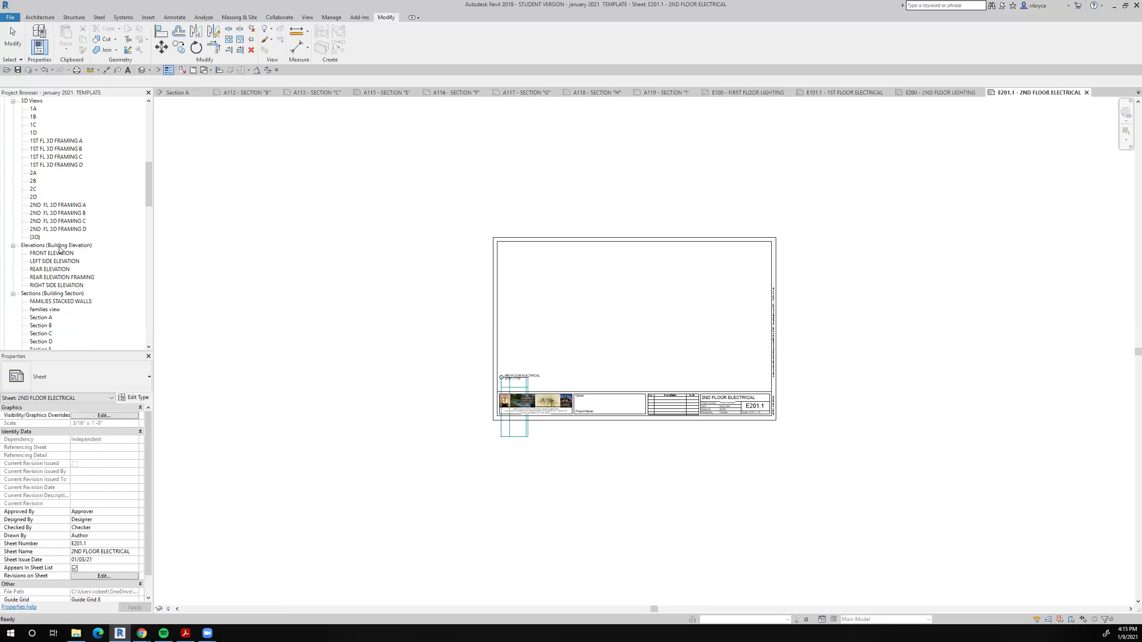
pyautogui.scroll(-2, 48, 278)
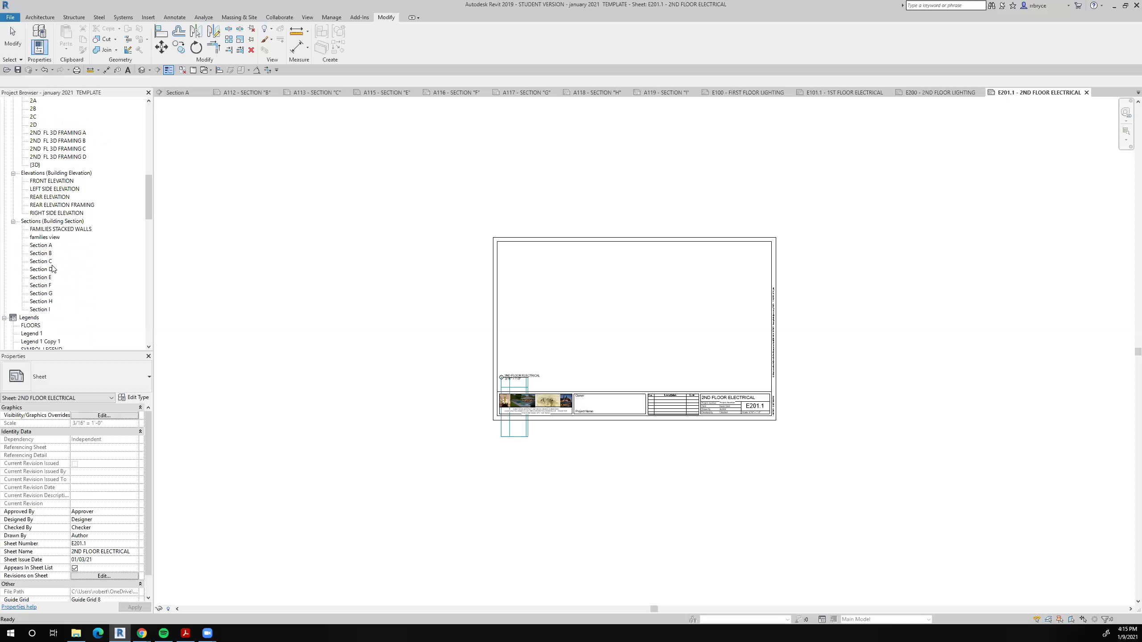
pyautogui.scroll(-3, 51, 315)
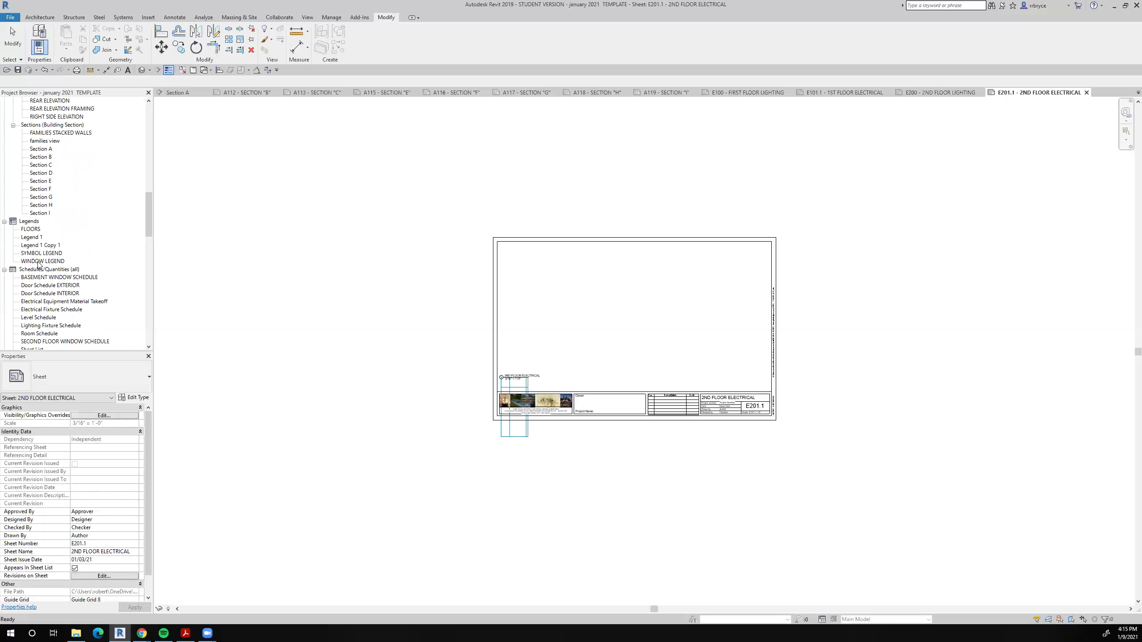
pyautogui.scroll(-2, 43, 247)
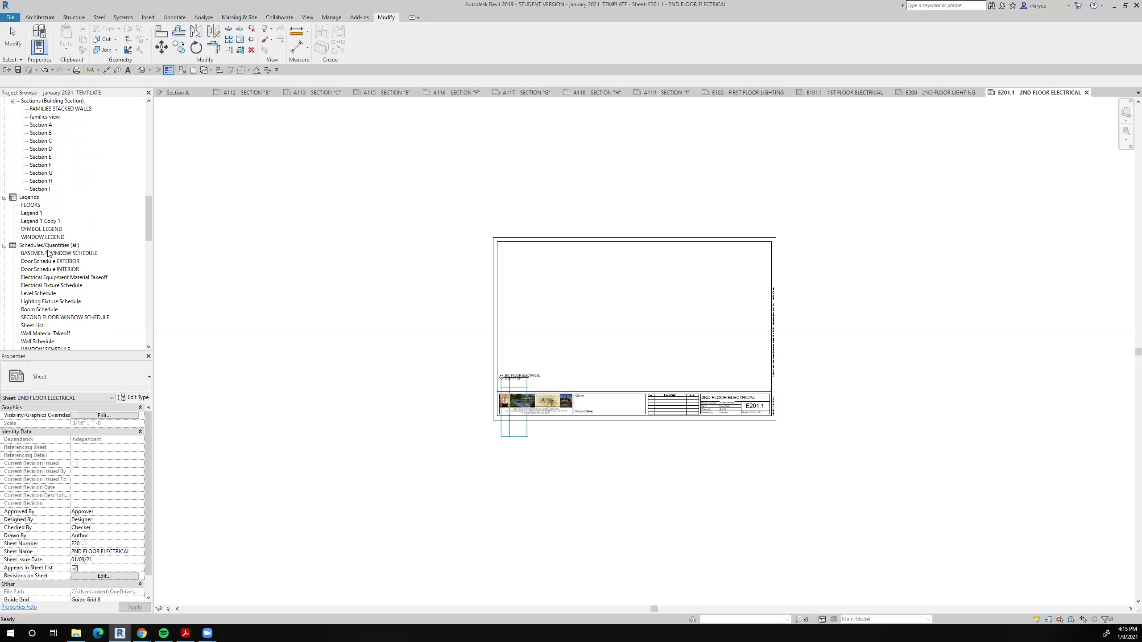
pyautogui.scroll(-1, 47, 253)
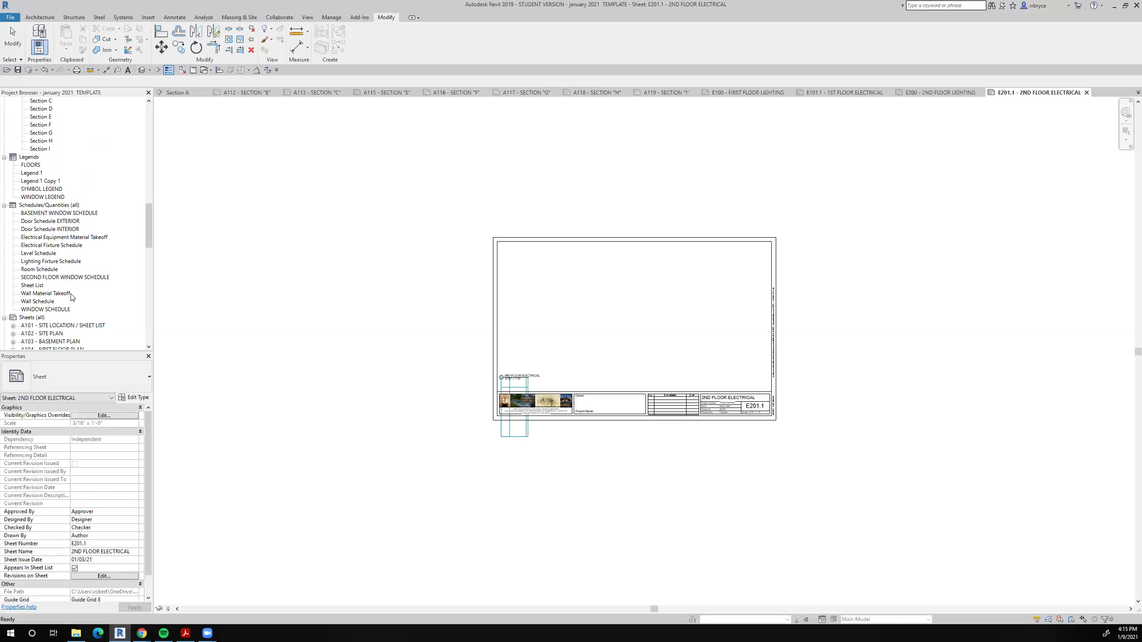
pyautogui.scroll(-7, 79, 281)
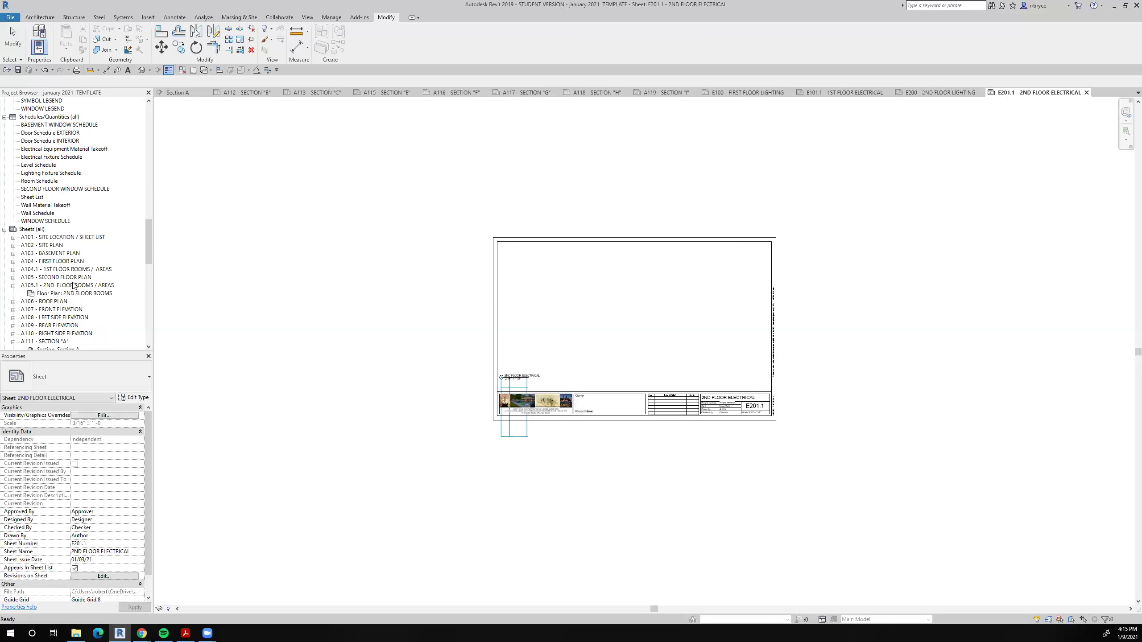
pyautogui.scroll(-2, 62, 311)
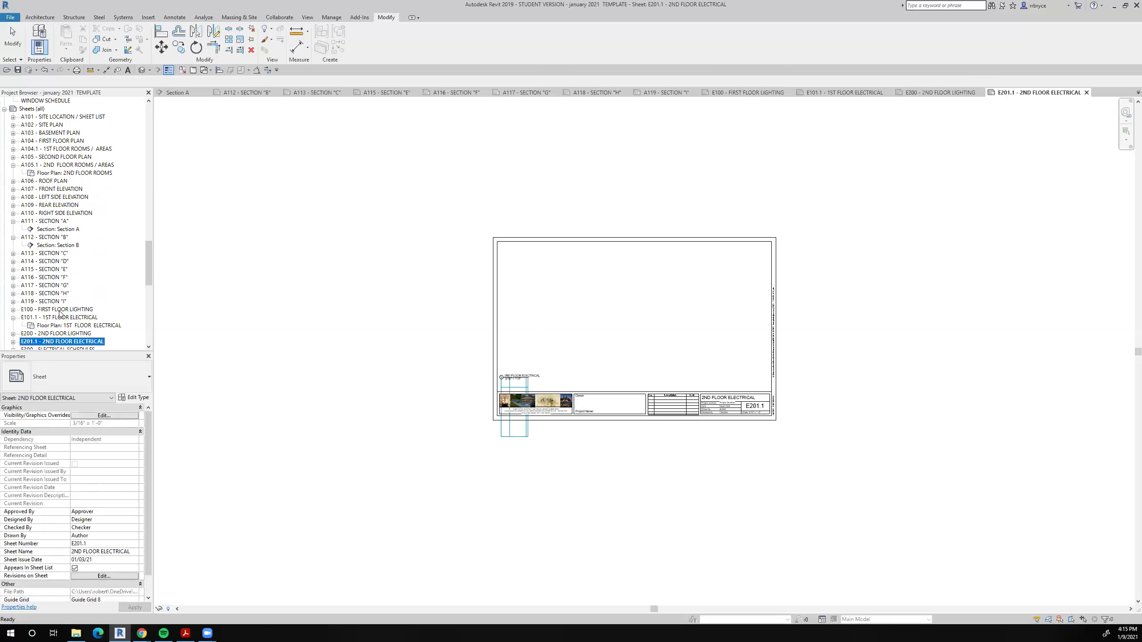
pyautogui.scroll(7, 59, 314)
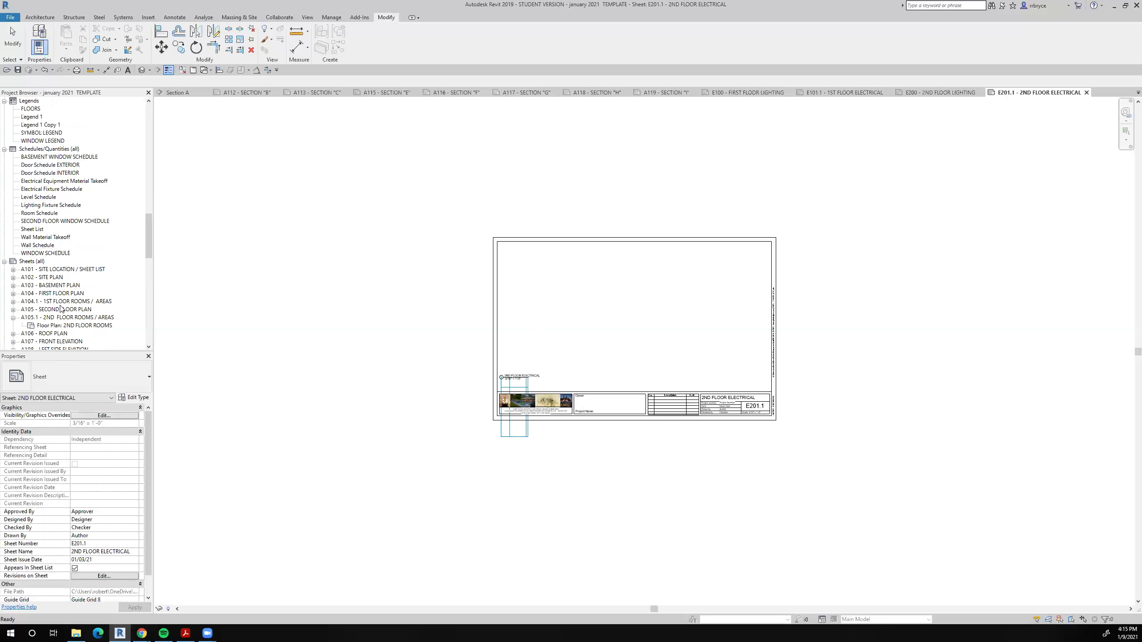
pyautogui.scroll(5, 63, 288)
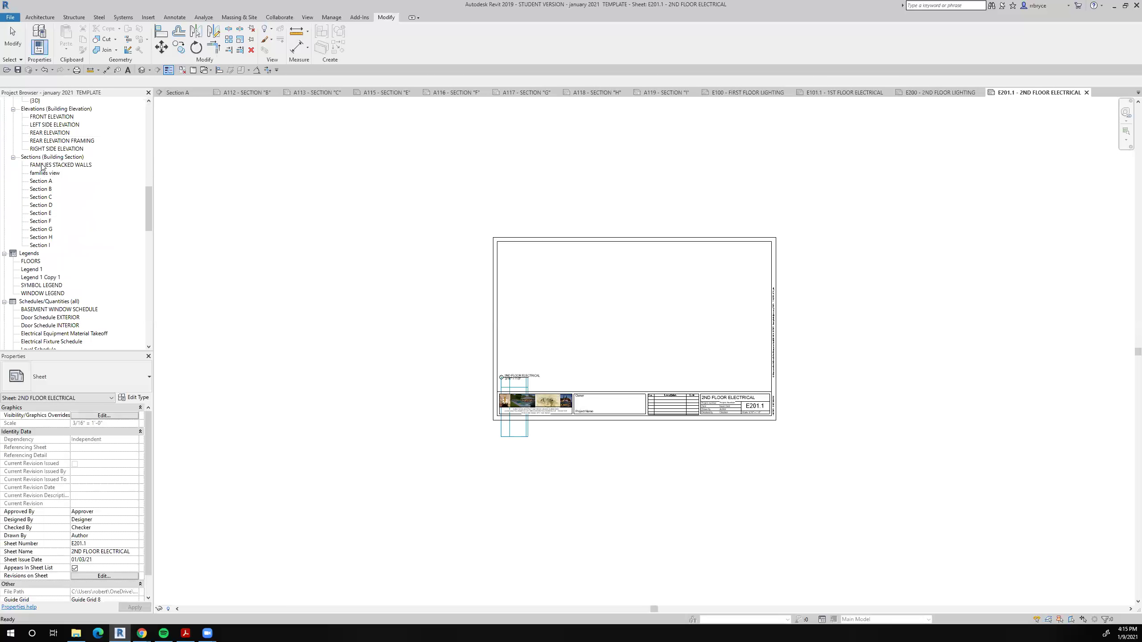
# Open the FAMILIES STACKED WALLS section and switch it to the Hidden Line visual style
pyautogui.doubleClick(41, 165)
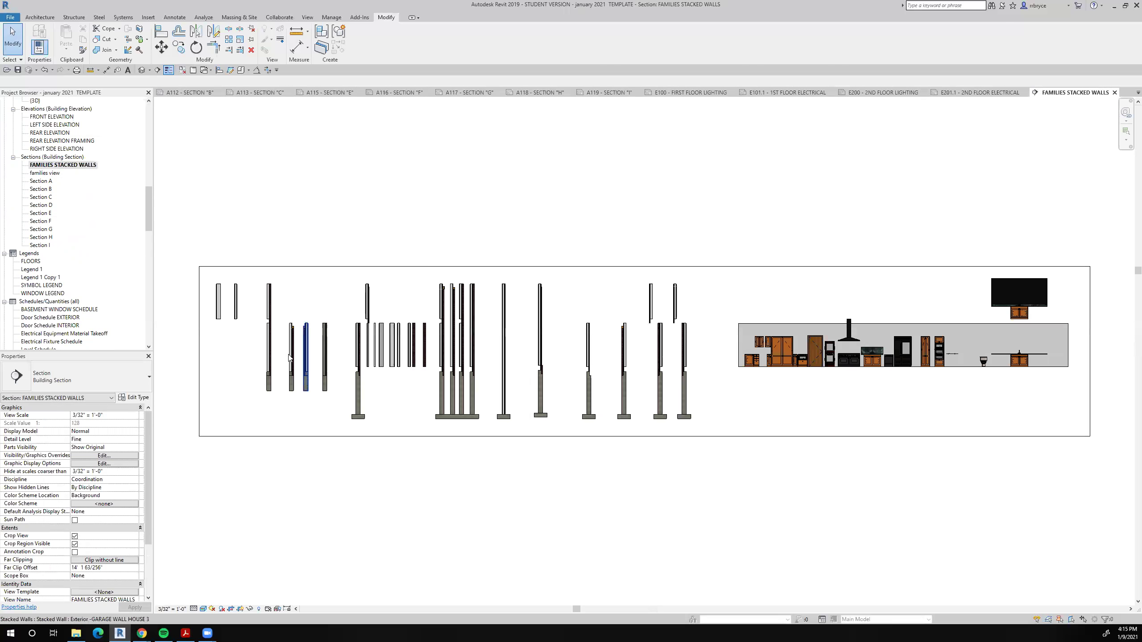
pyautogui.scroll(8, 241, 312)
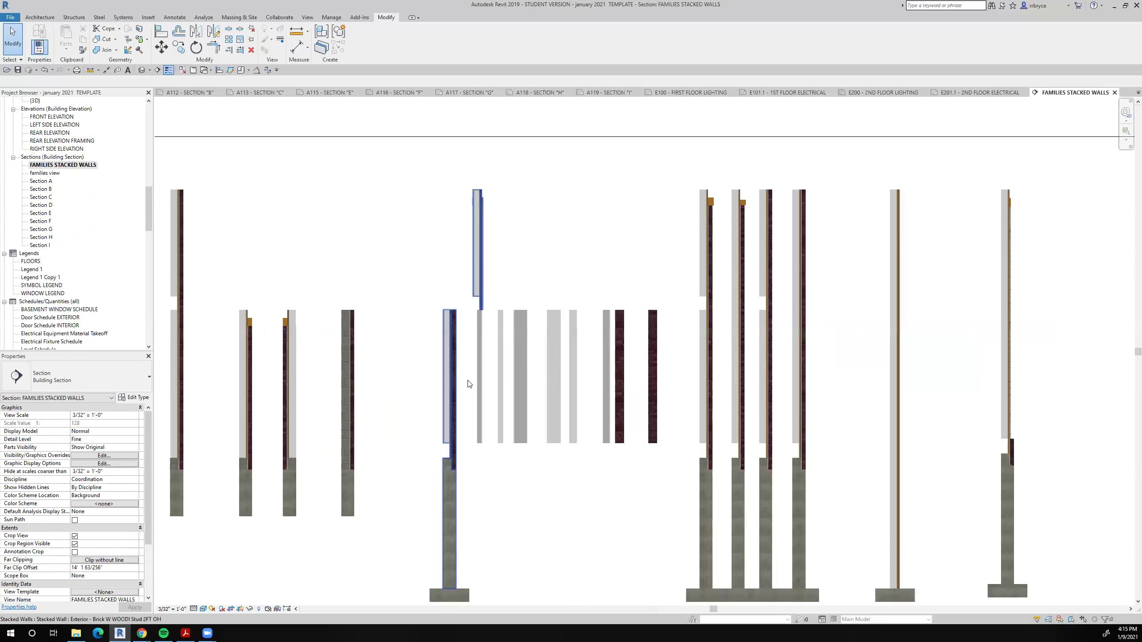
pyautogui.scroll(-5, 463, 385)
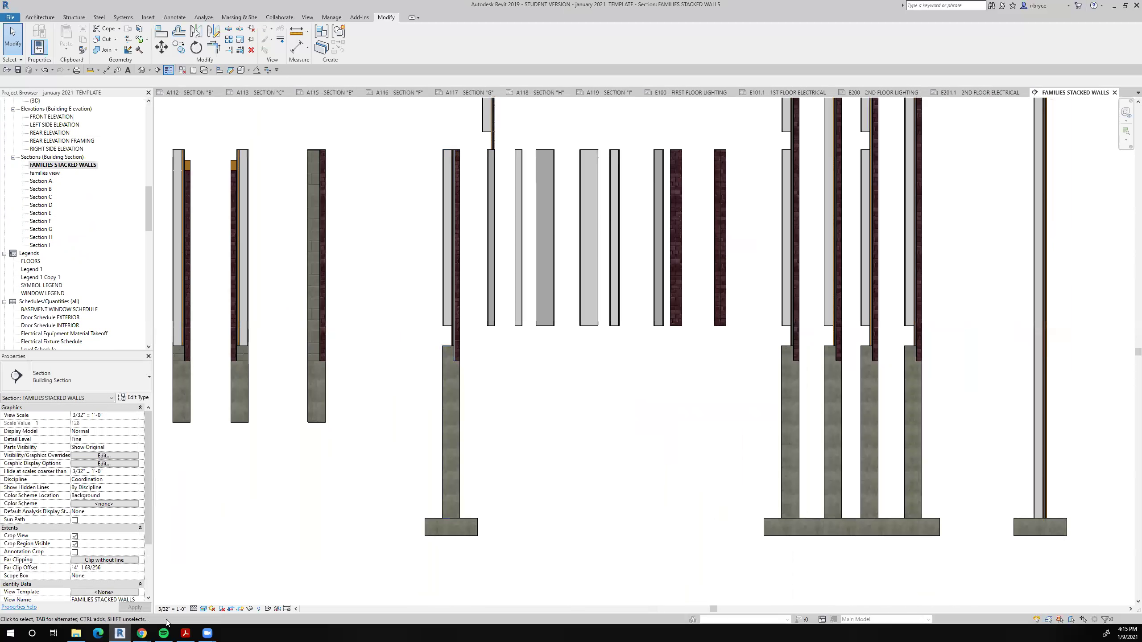
pyautogui.click(204, 609)
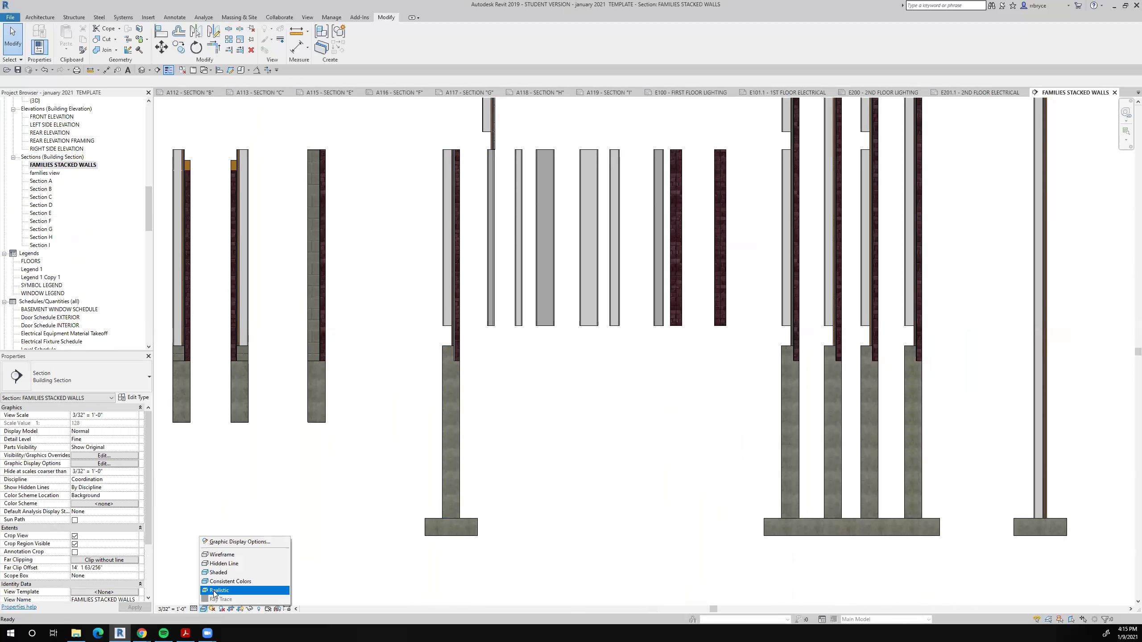
pyautogui.click(221, 565)
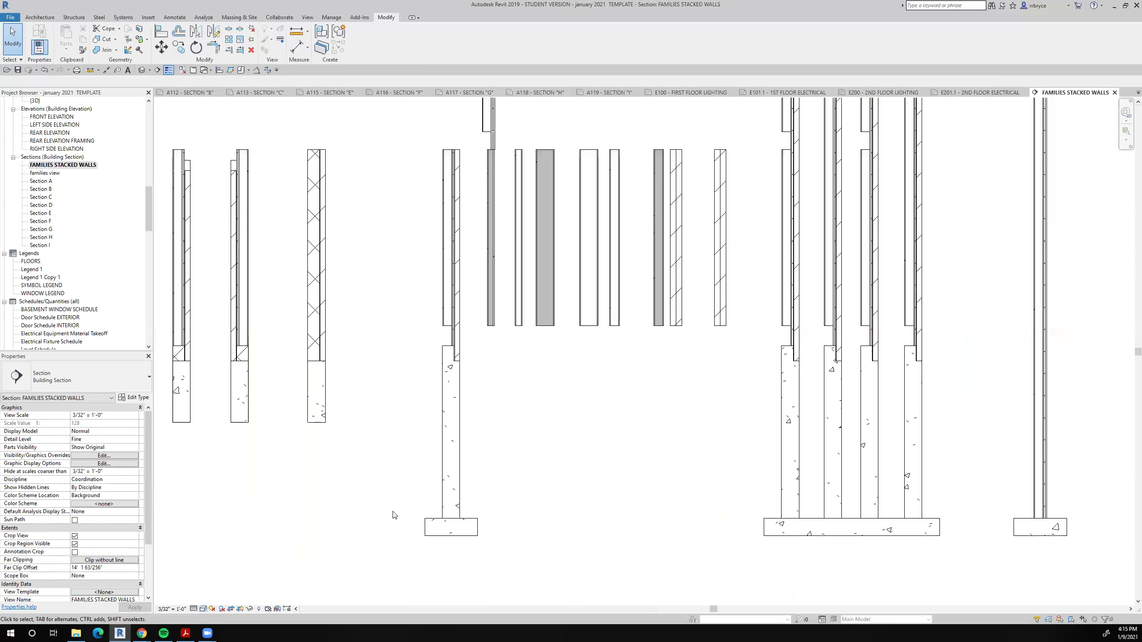
# Pan and zoom past the stacked wall samples until the kitchen family elevation appears beside them
pyautogui.moveTo(497, 507); pyautogui.dragTo(611, 470, button='middle')
pyautogui.scroll(-2, 444, 500)
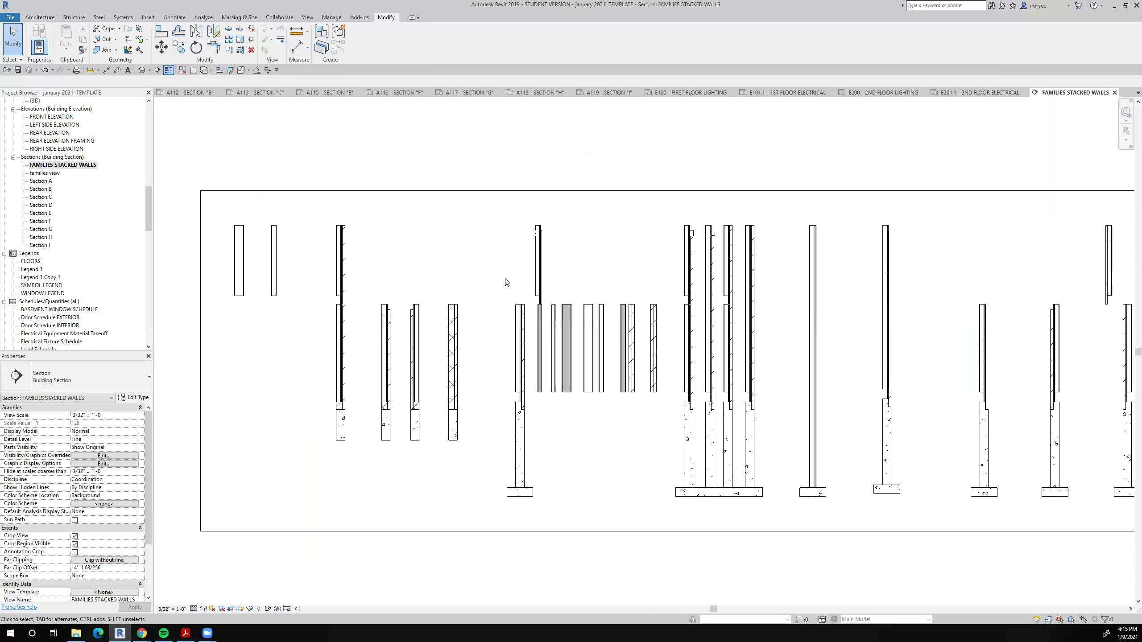
pyautogui.scroll(2, 505, 270)
pyautogui.moveTo(530, 265); pyautogui.dragTo(501, 162, button='middle')
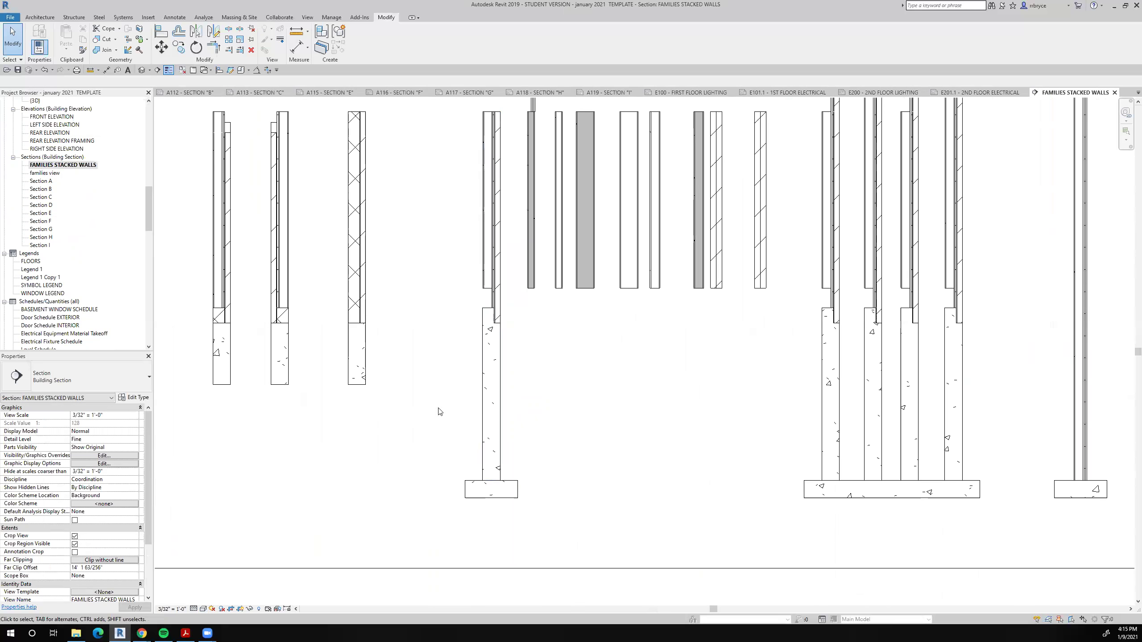
pyautogui.scroll(-1, 451, 414)
pyautogui.moveTo(451, 413); pyautogui.dragTo(380, 467, button='middle')
pyautogui.scroll(-1, 380, 467)
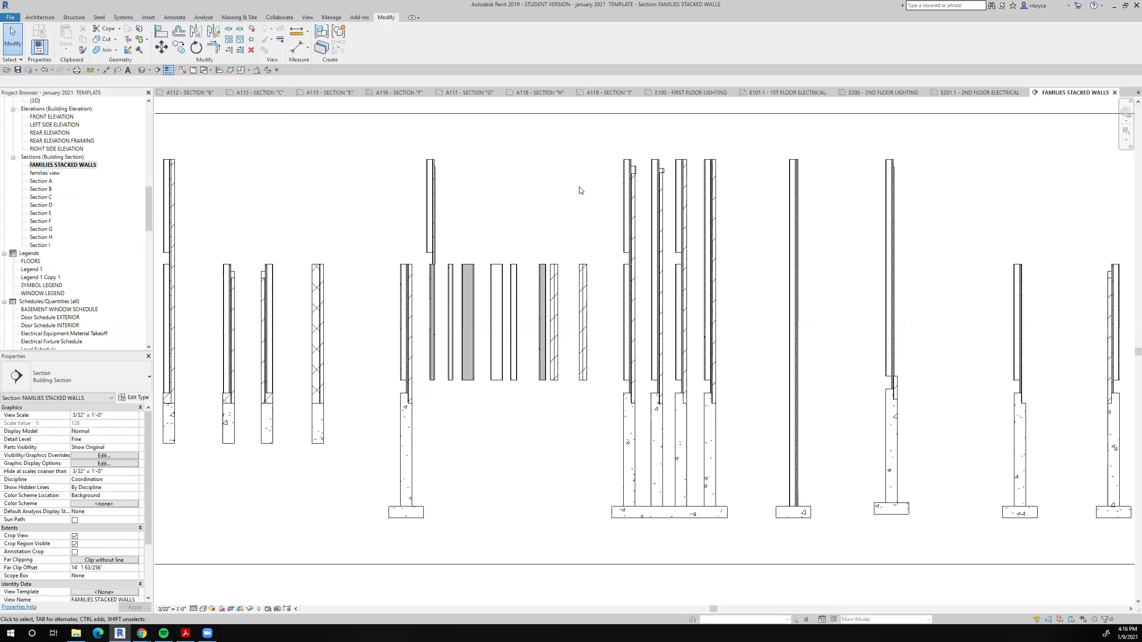
pyautogui.scroll(-2, 586, 367)
pyautogui.moveTo(666, 390); pyautogui.dragTo(507, 352, button='middle')
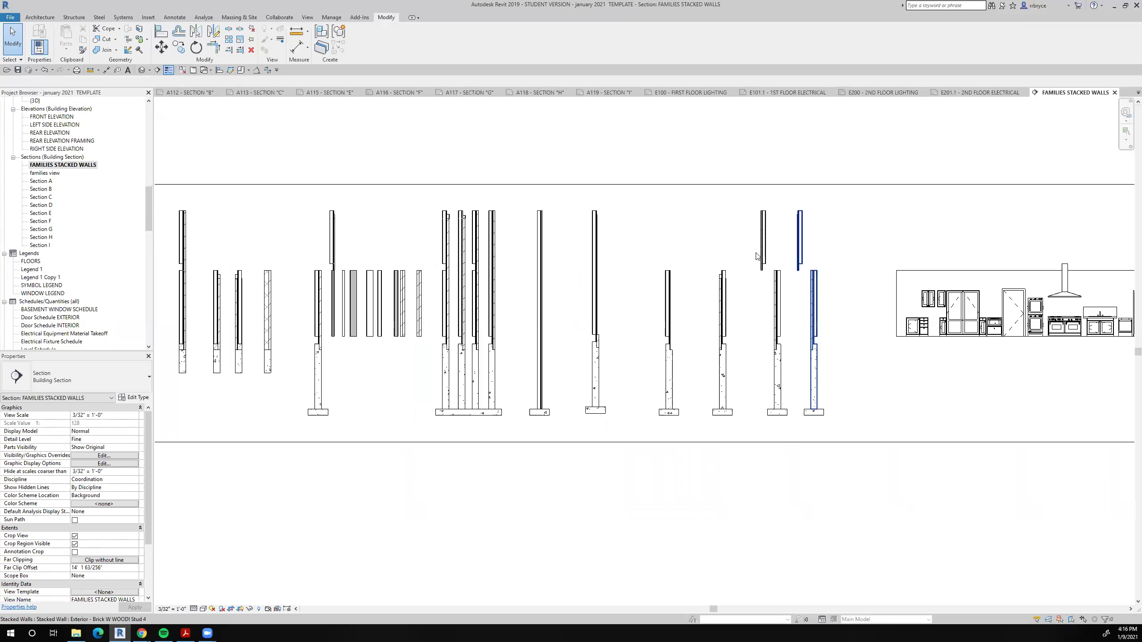
pyautogui.moveTo(747, 299); pyautogui.dragTo(94, 306, button='middle')
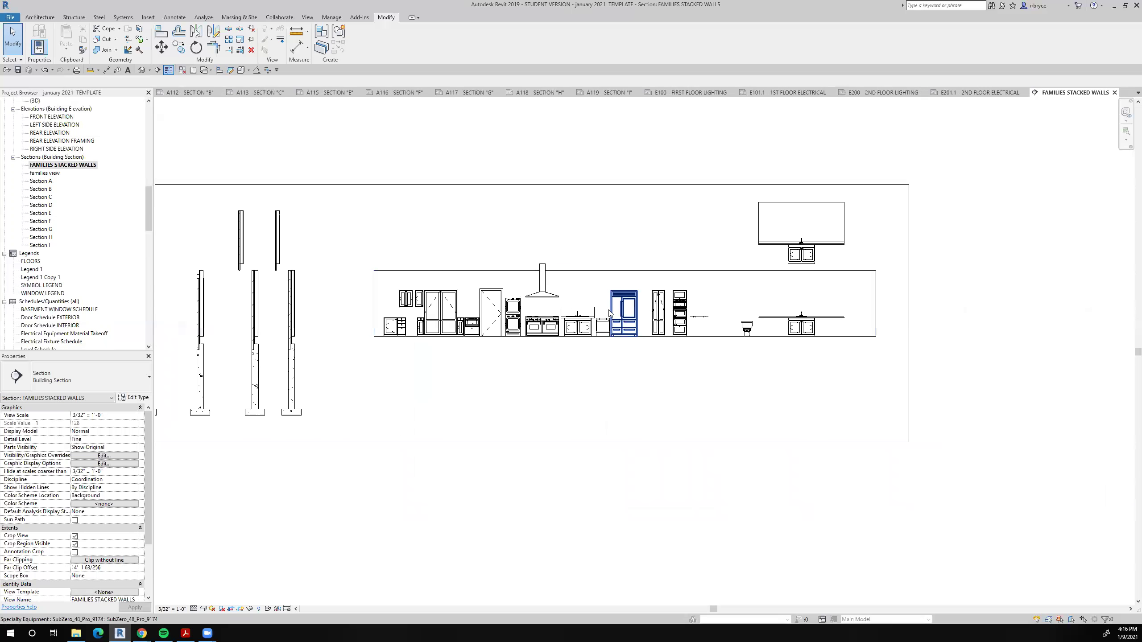
# Zoom in on the kitchen elevation to inspect the washer and dryer stack, then the range and range hood
pyautogui.scroll(4, 669, 314)
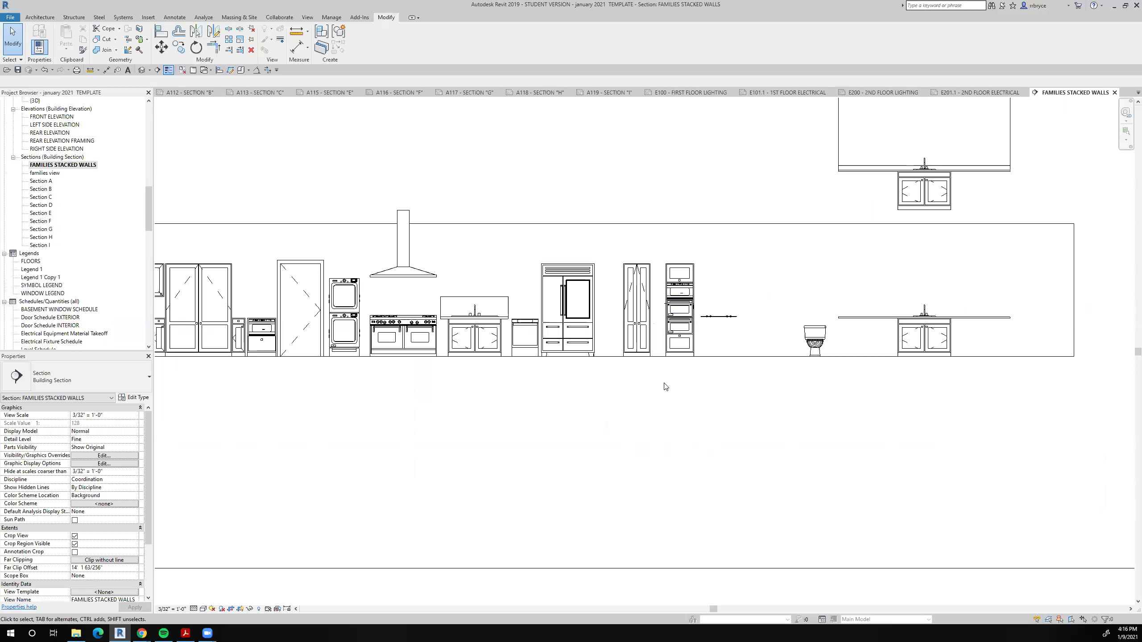
pyautogui.scroll(-2, 665, 383)
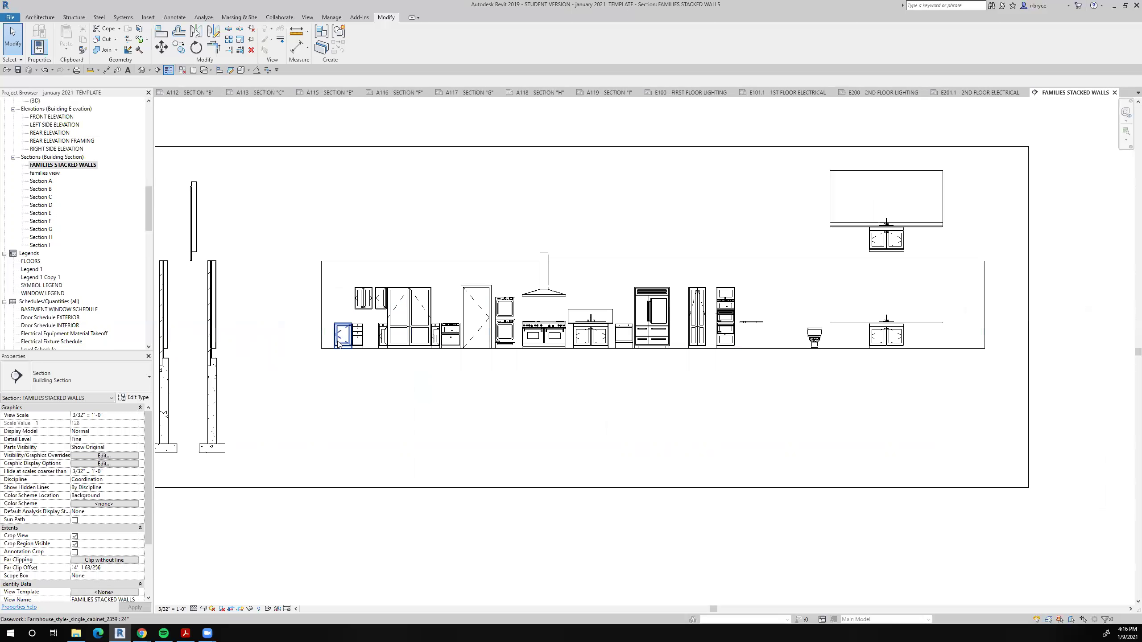
pyautogui.scroll(1, 344, 338)
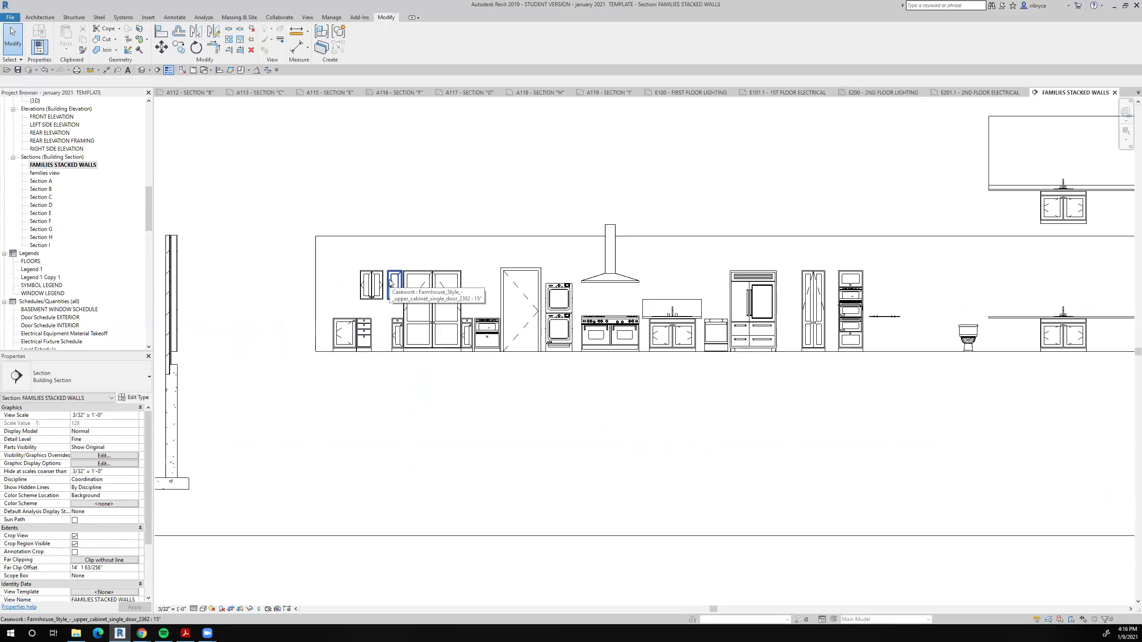
pyautogui.scroll(3, 500, 308)
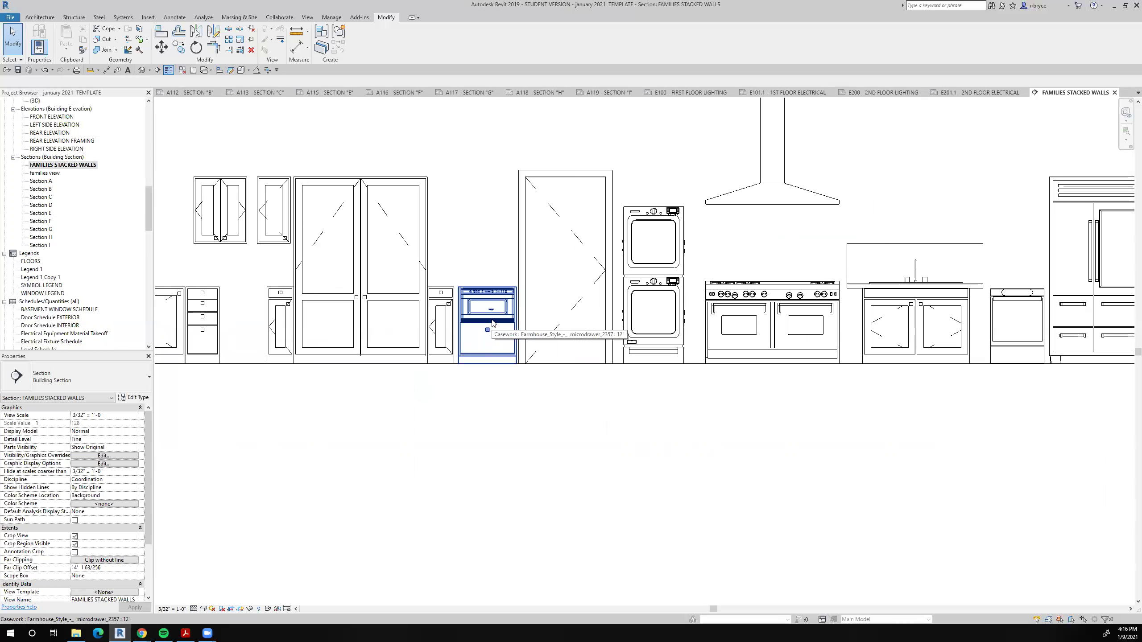
pyautogui.moveTo(492, 334); pyautogui.dragTo(340, 326, button='middle')
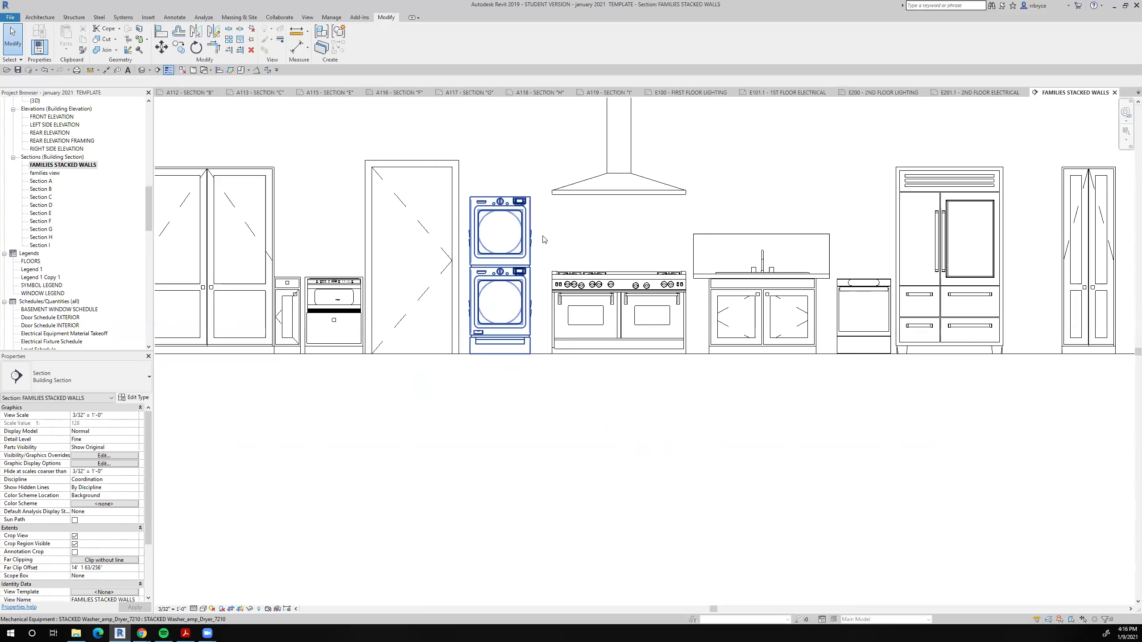
pyautogui.moveTo(502, 310); pyautogui.dragTo(346, 338, button='middle')
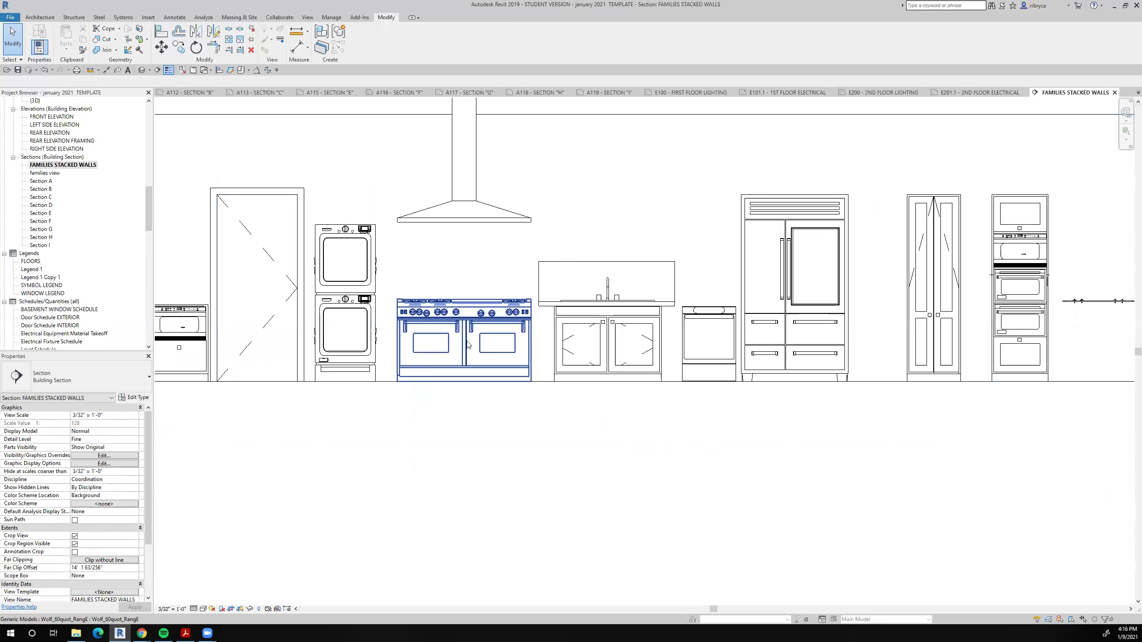
# Move along the elevation to inspect the wall-oven cabinet up close
pyautogui.scroll(-3, 461, 395)
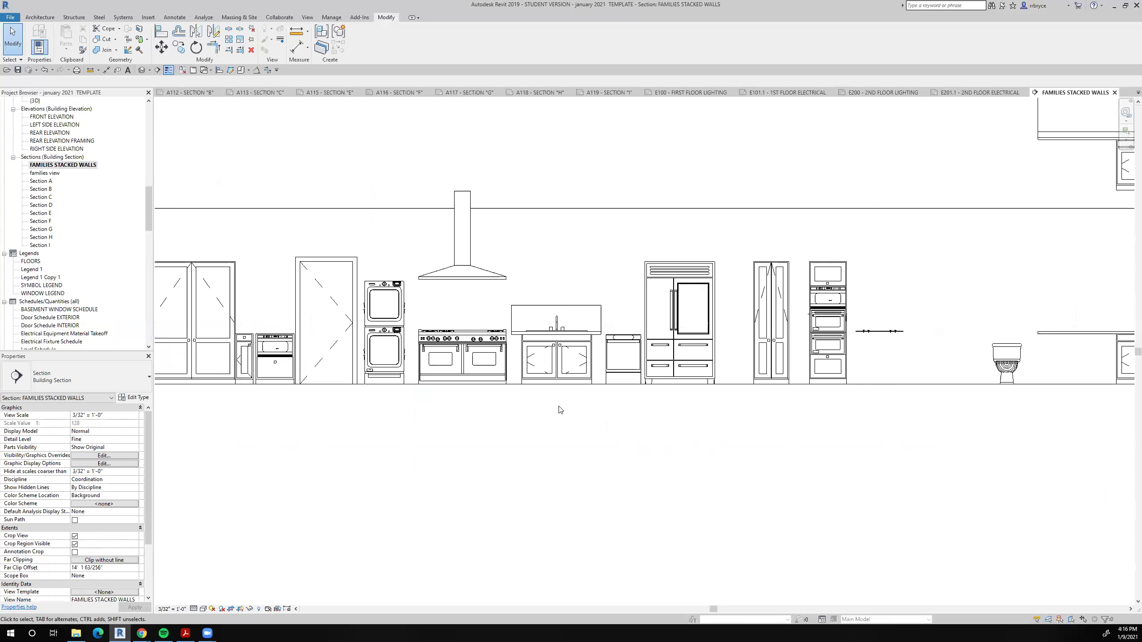
pyautogui.scroll(3, 571, 345)
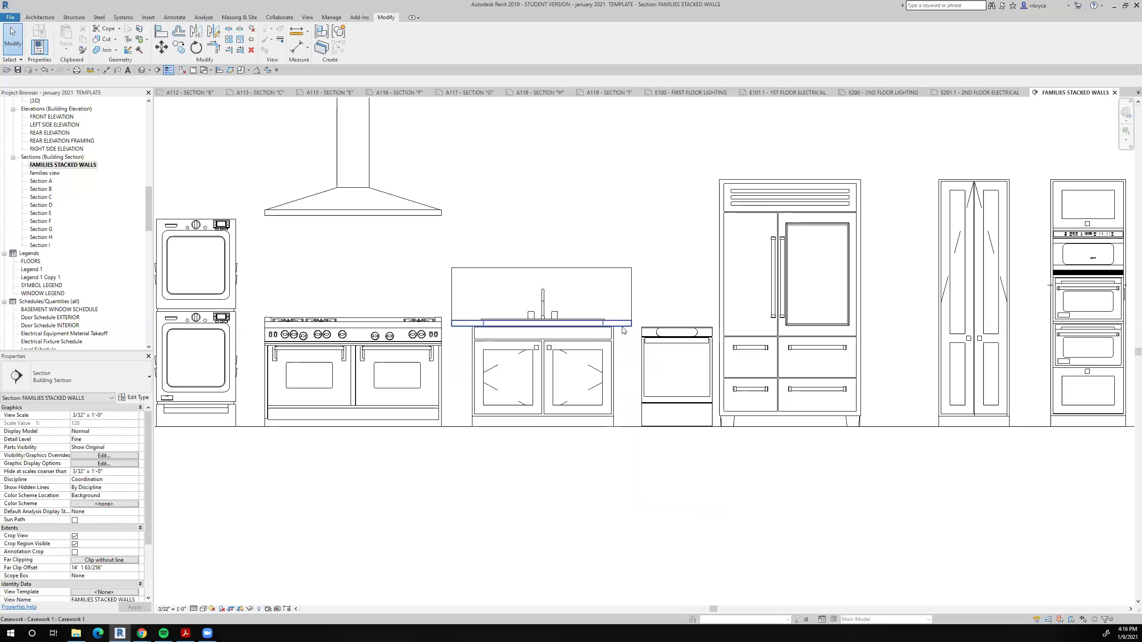
pyautogui.keyDown('shift'); pyautogui.hscroll(3, 562, 295); pyautogui.keyUp('shift')
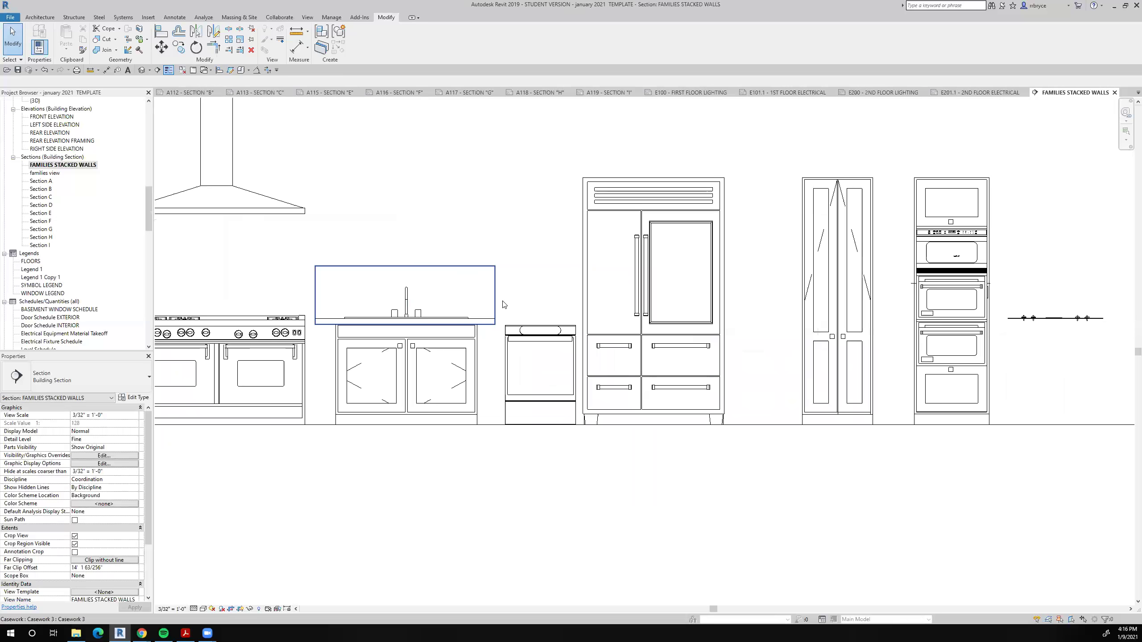
pyautogui.scroll(-5, 660, 308)
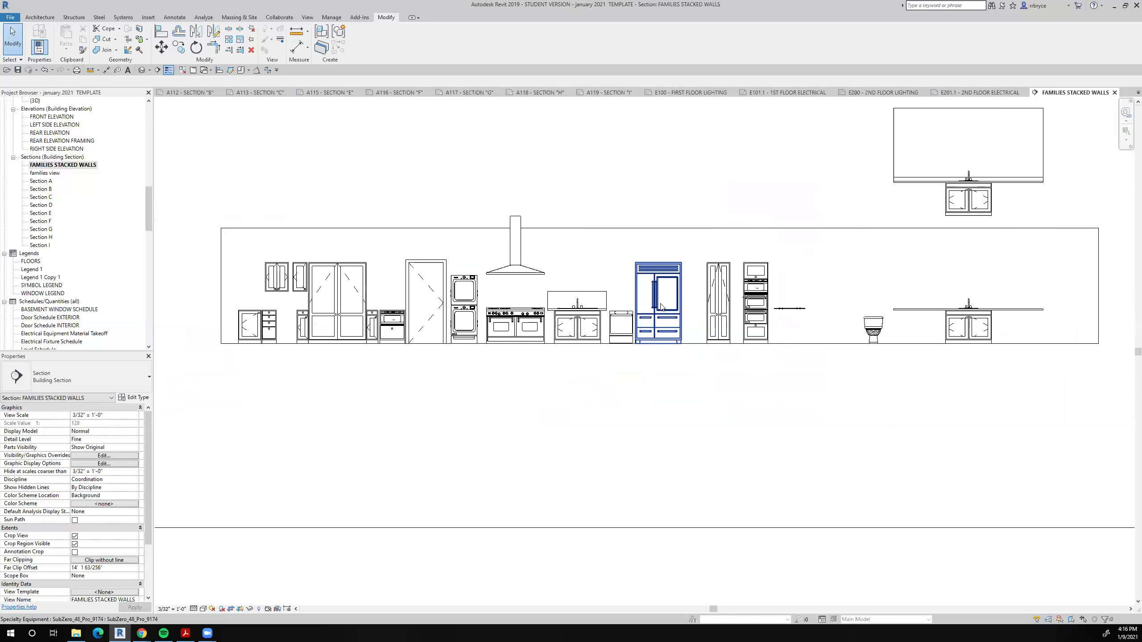
pyautogui.scroll(3, 661, 308)
pyautogui.keyDown('shift'); pyautogui.hscroll(3, 629, 310); pyautogui.keyUp('shift')
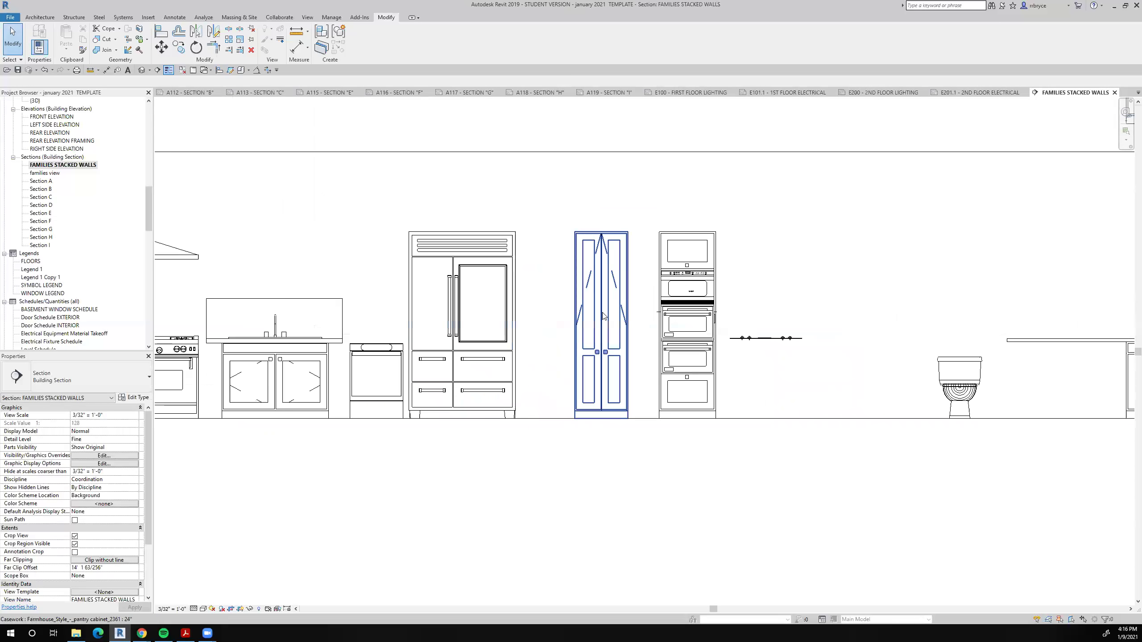
pyautogui.moveTo(603, 316); pyautogui.dragTo(485, 281, button='middle')
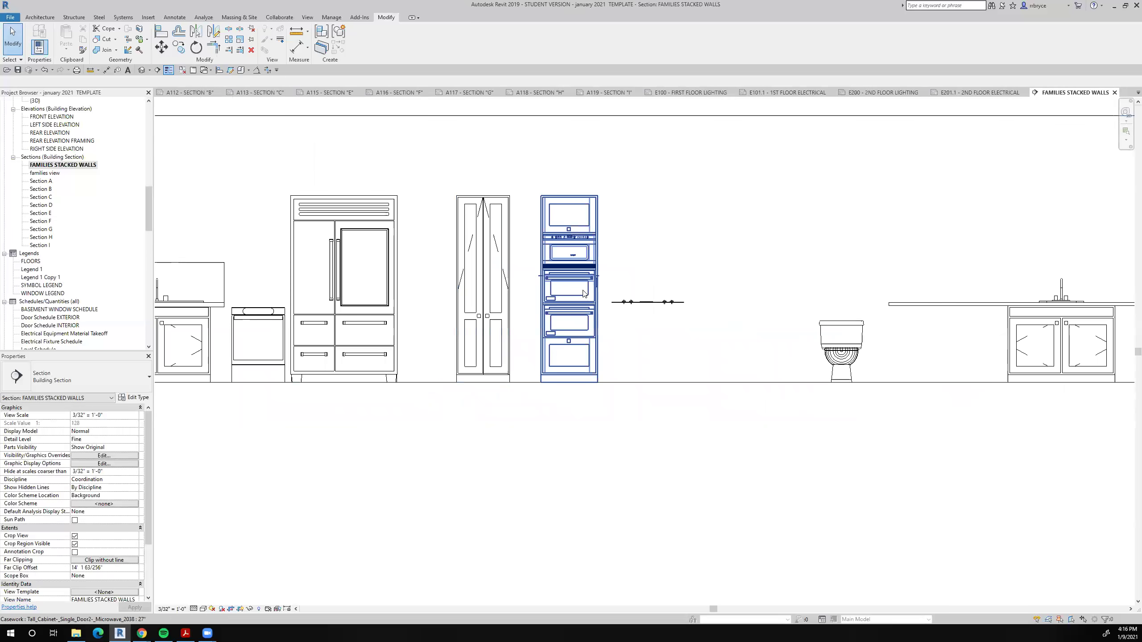
# Inspect the sink countertop and cabinet, then zoom out to see the whole section
pyautogui.scroll(2, 599, 226)
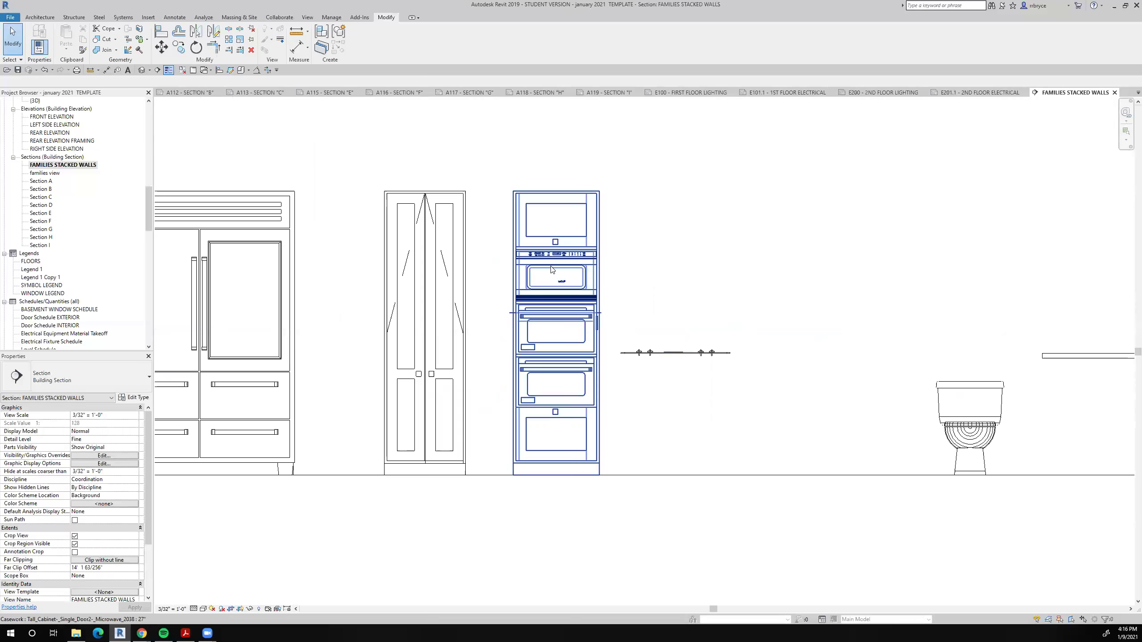
pyautogui.scroll(-2, 552, 269)
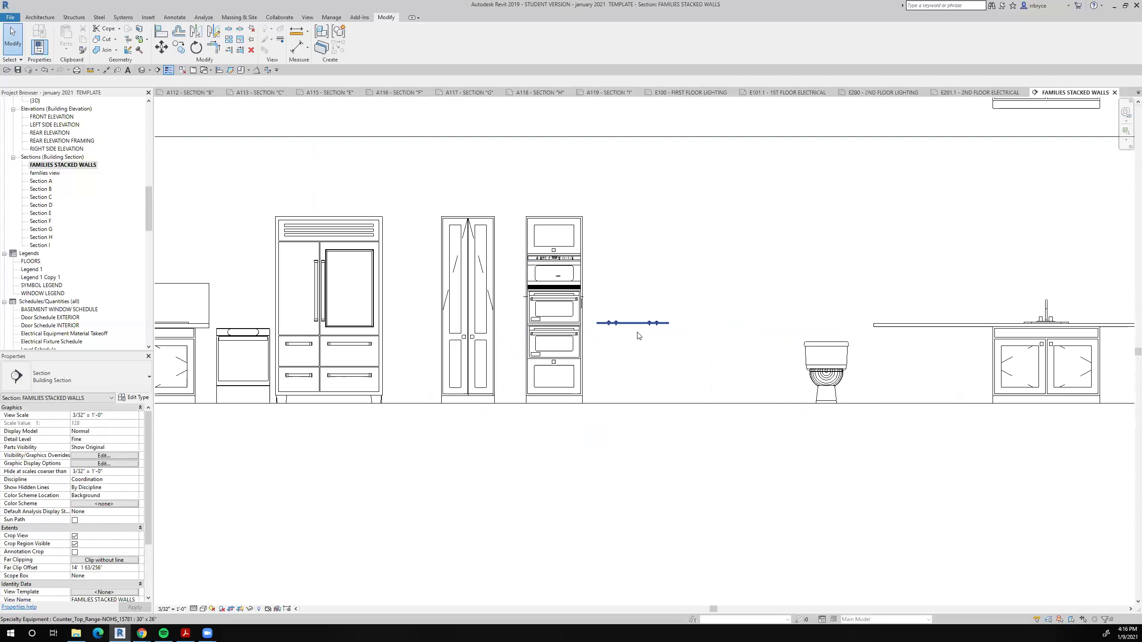
pyautogui.scroll(3, 638, 335)
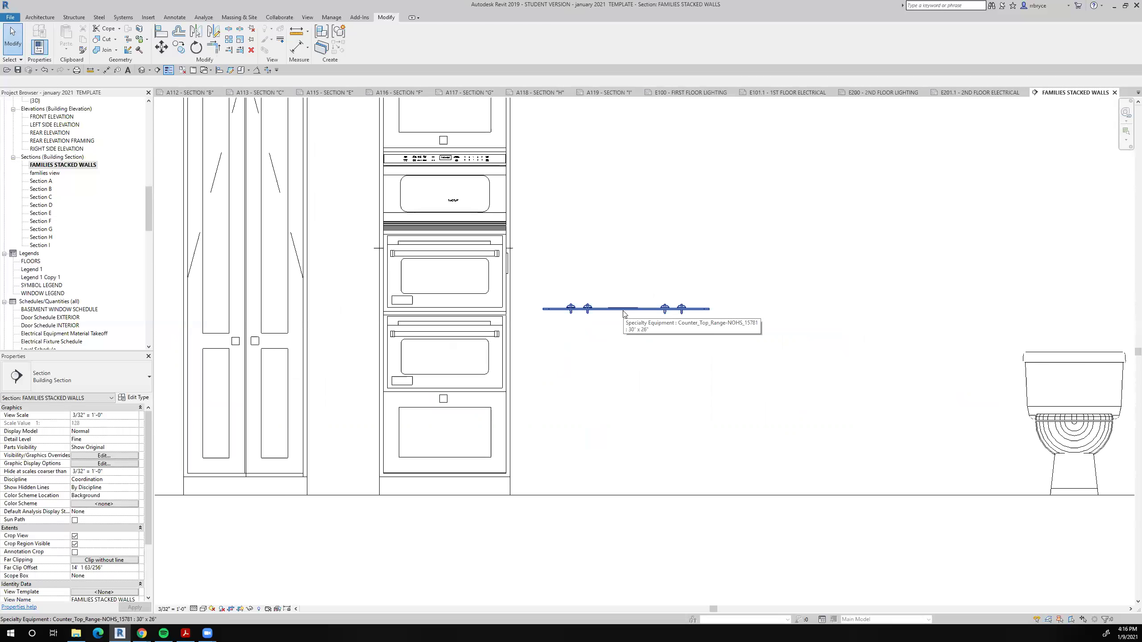
pyautogui.scroll(-4, 623, 313)
pyautogui.moveTo(815, 341); pyautogui.dragTo(506, 361, button='middle')
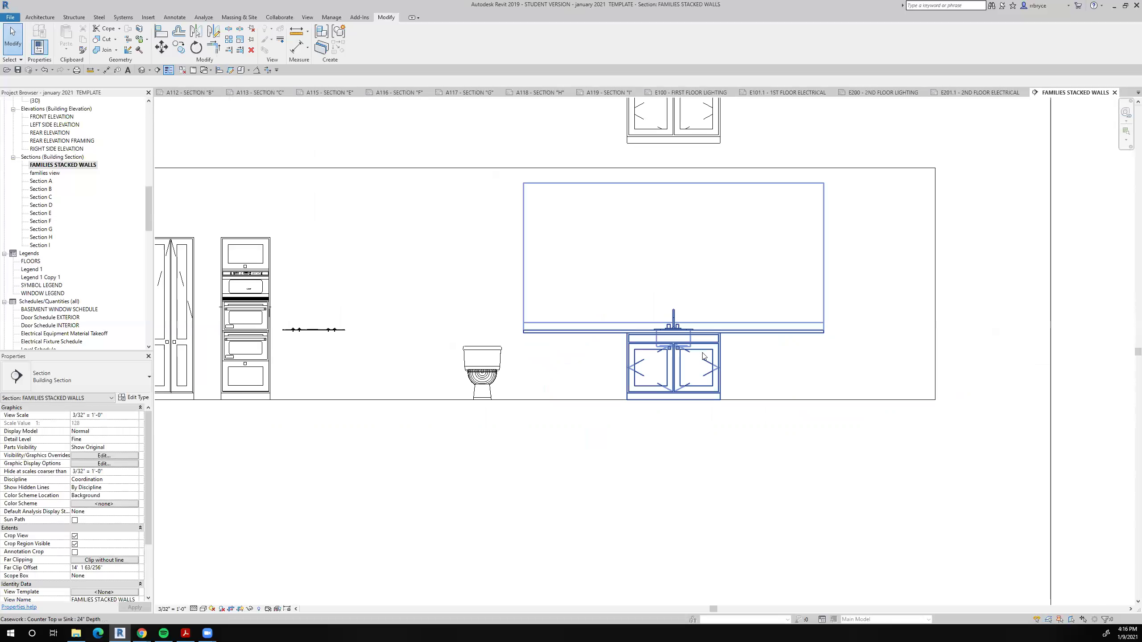
pyautogui.scroll(1, 682, 349)
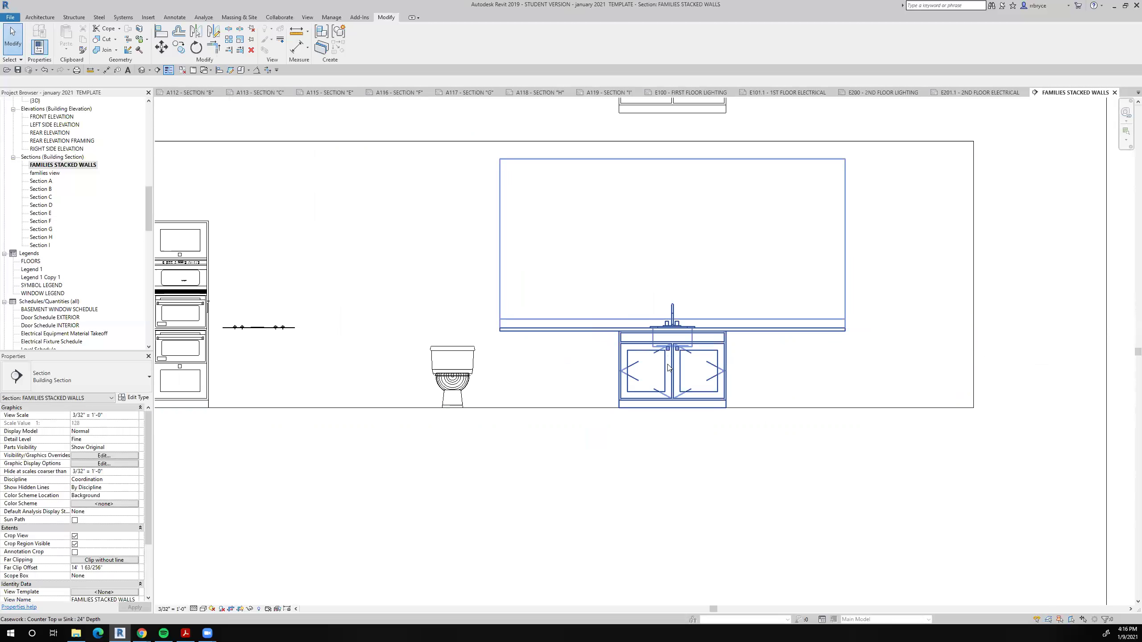
pyautogui.scroll(-3, 668, 368)
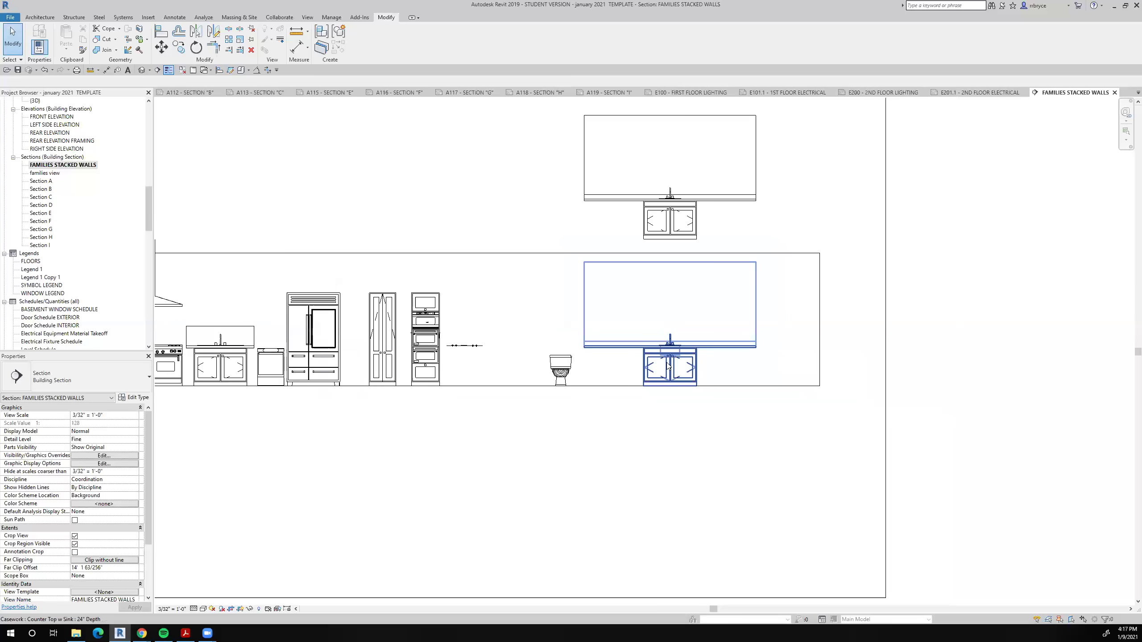
pyautogui.scroll(-5, 669, 368)
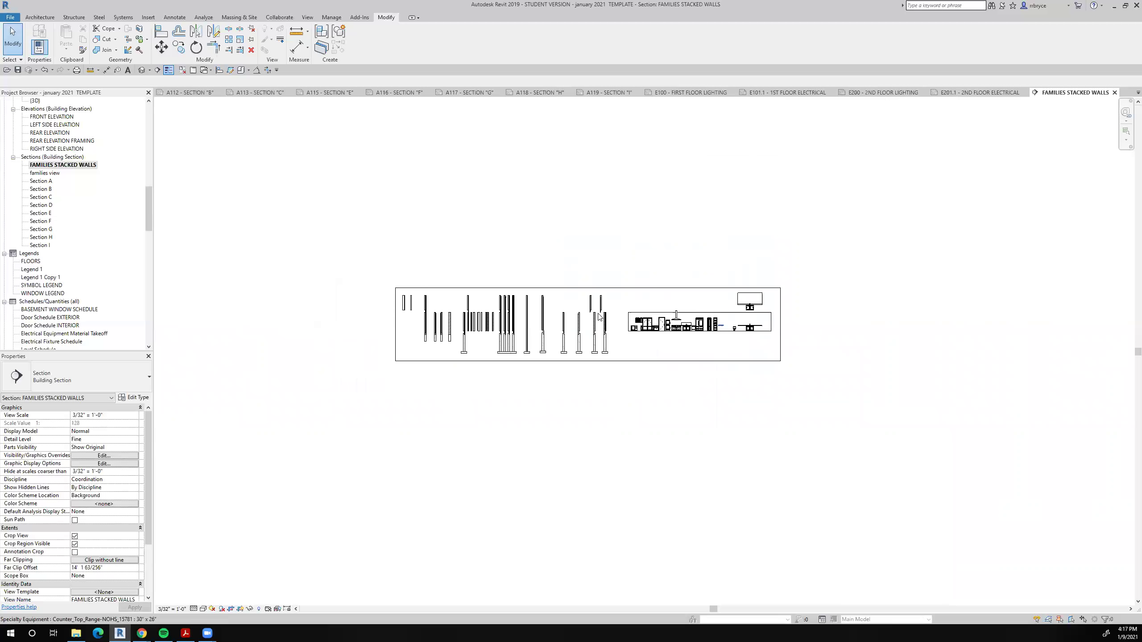
# Zoom in and out on the FAMILIES STACKED WALLS section once more
pyautogui.scroll(4, 598, 317)
pyautogui.scroll(-2, 640, 382)
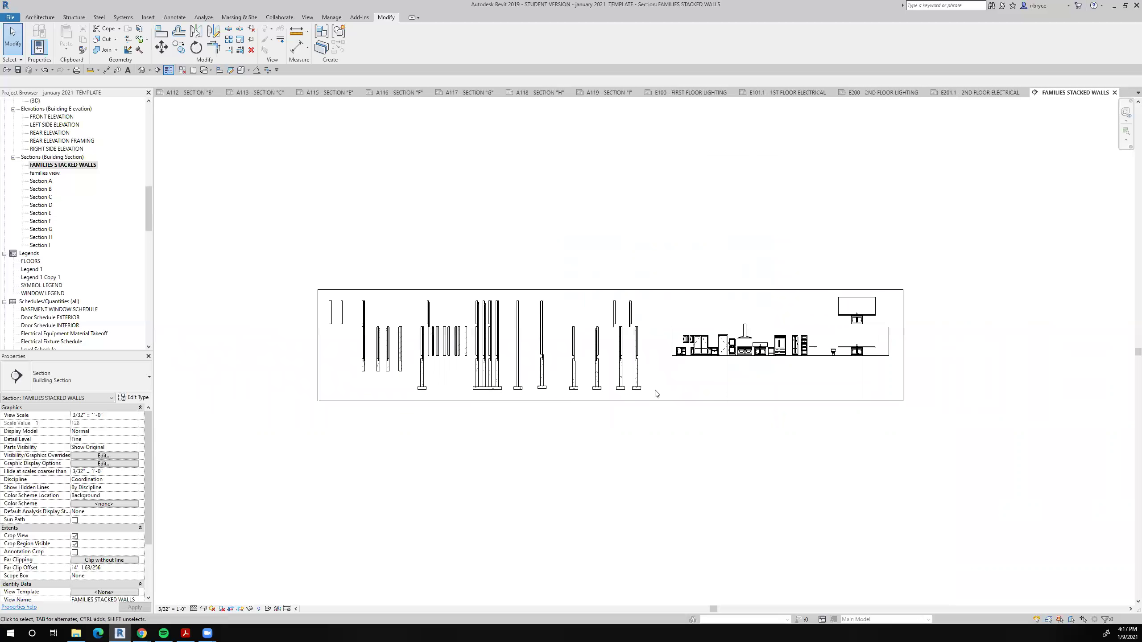
pyautogui.scroll(1, 656, 393)
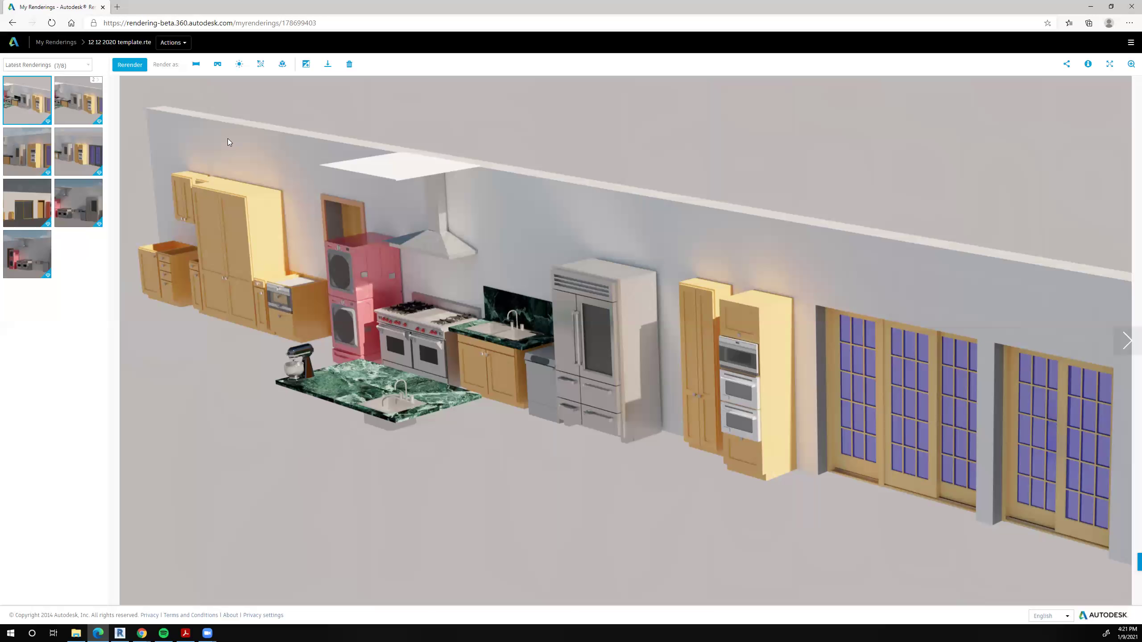
# Return to My Renderings and open the boat house.no elec first floor.rvt project's renderings
pyautogui.click(55, 42)
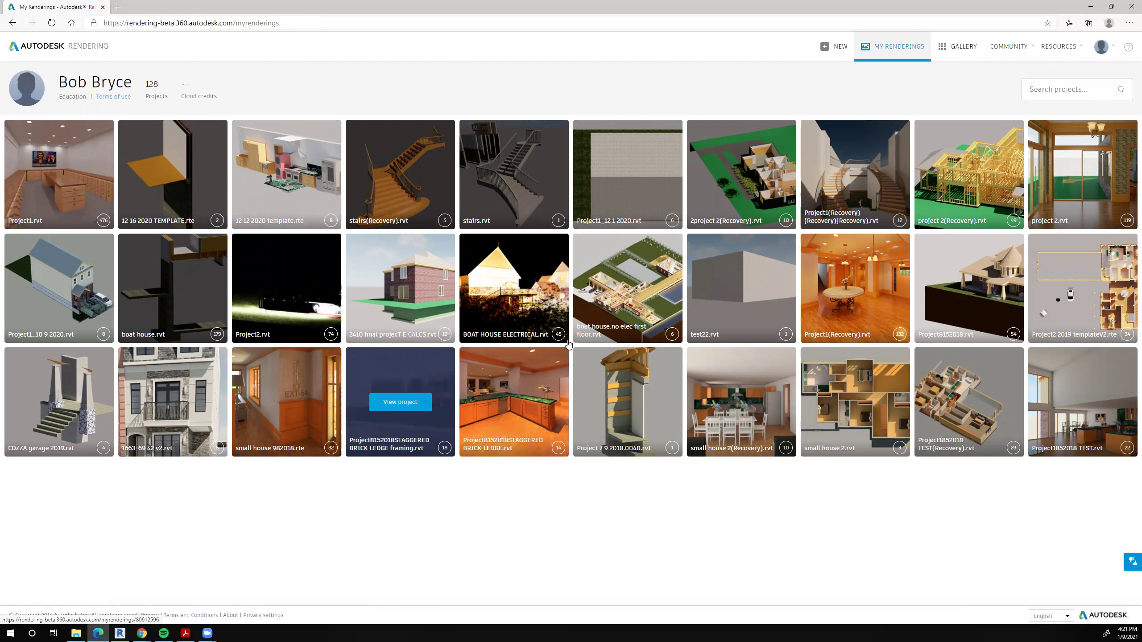
pyautogui.click(623, 286)
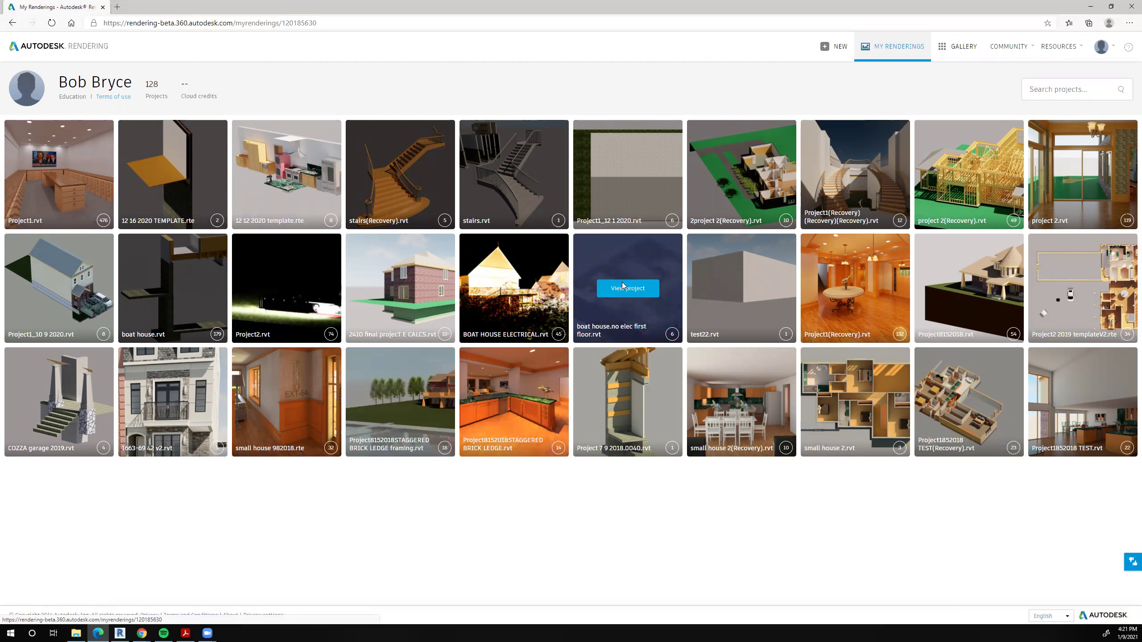